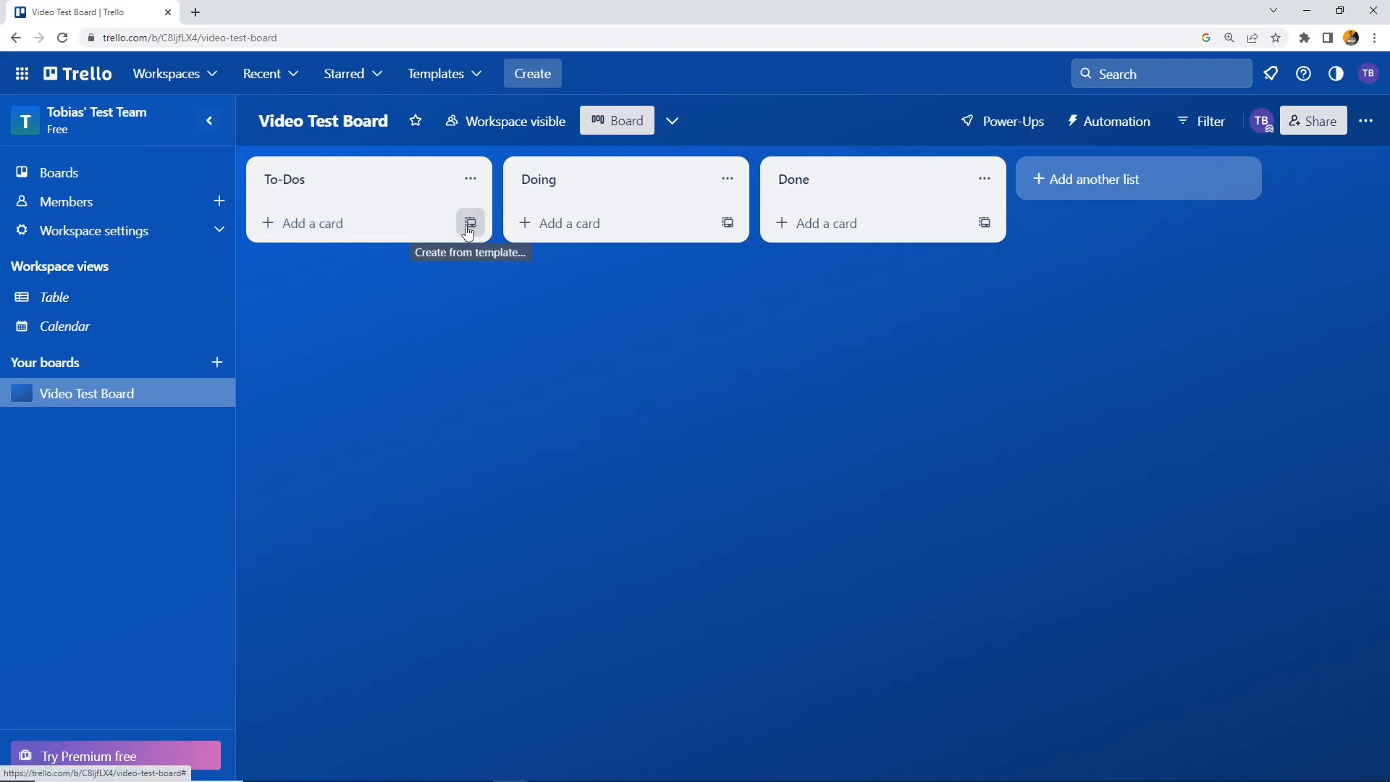
Add a card titled "Record Trello Video" to the To-Dos list
{"action": "left_click", "coordinate": [409, 220]}
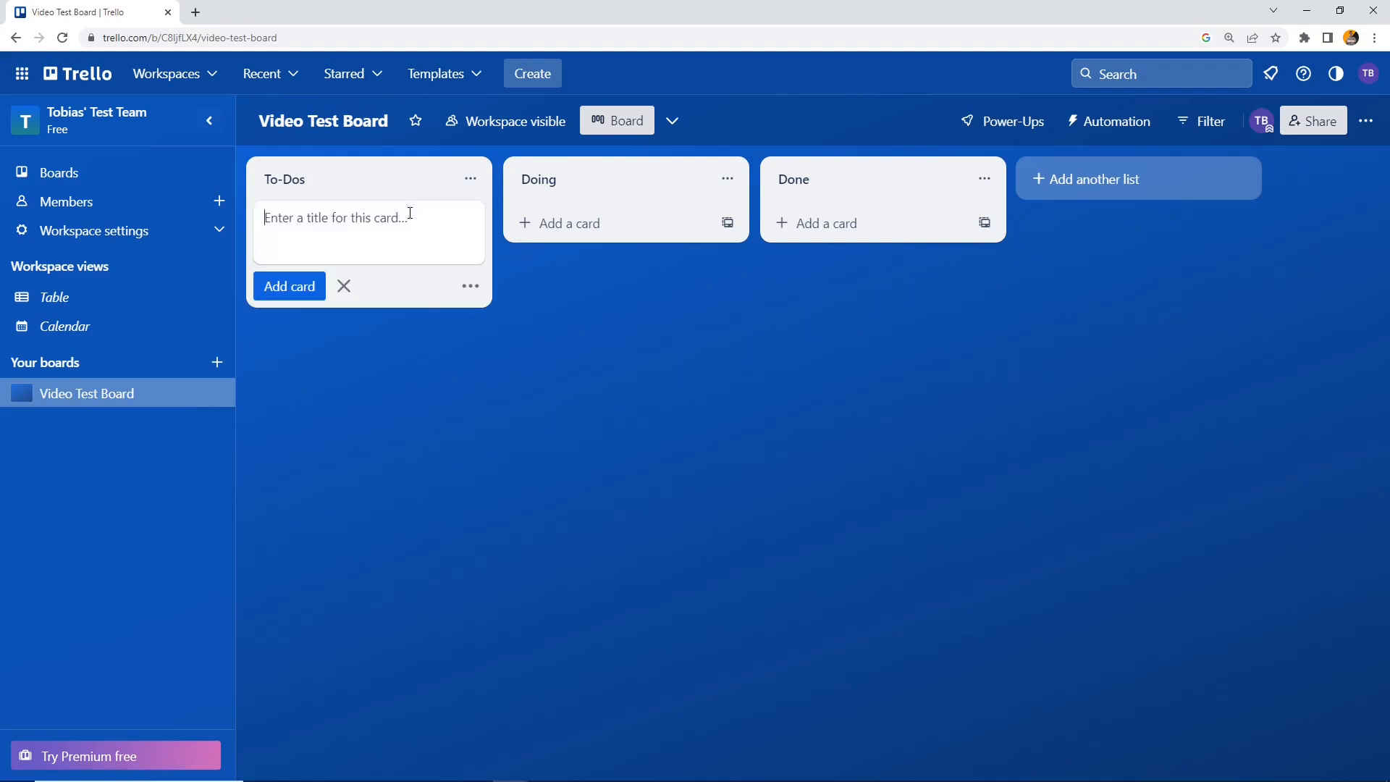
{"action": "type", "text": "Record Trello Video"}
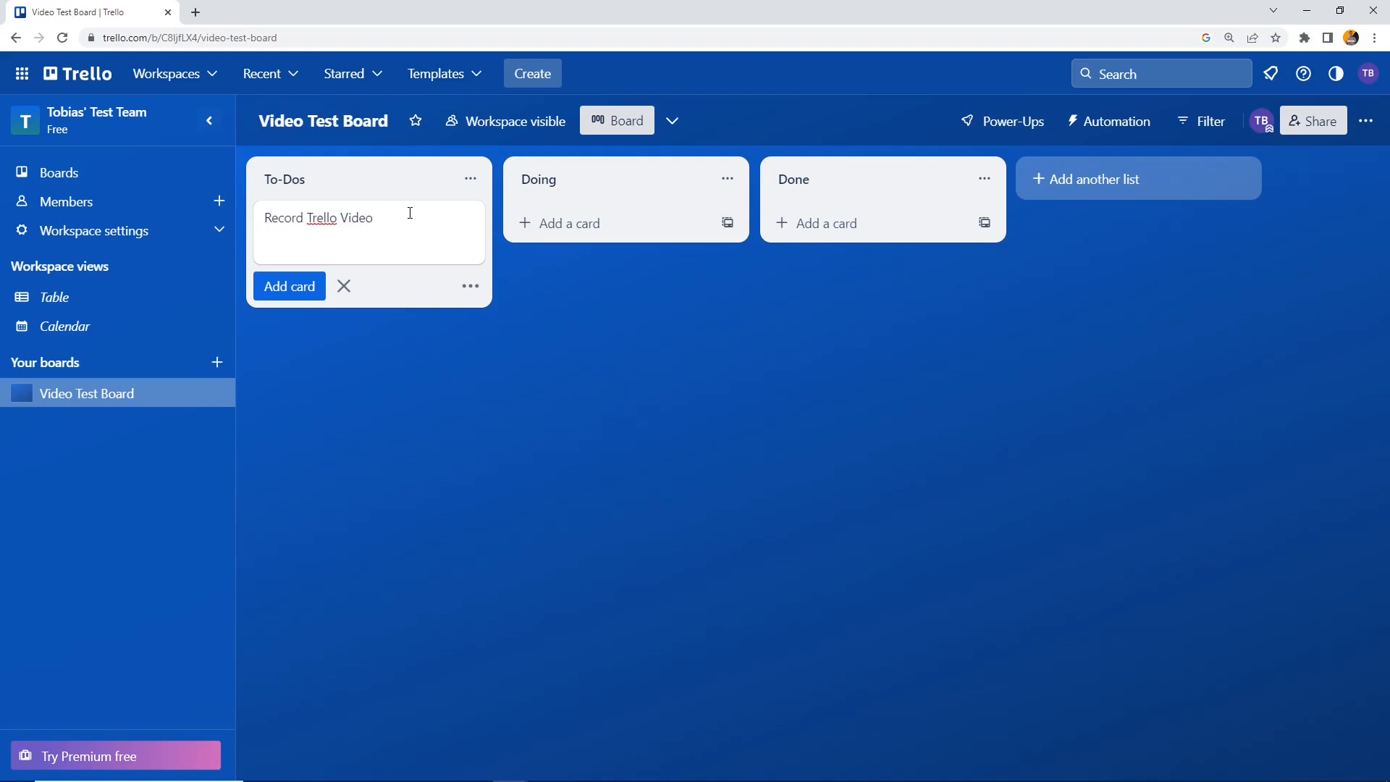
{"action": "left_click", "coordinate": [280, 288]}
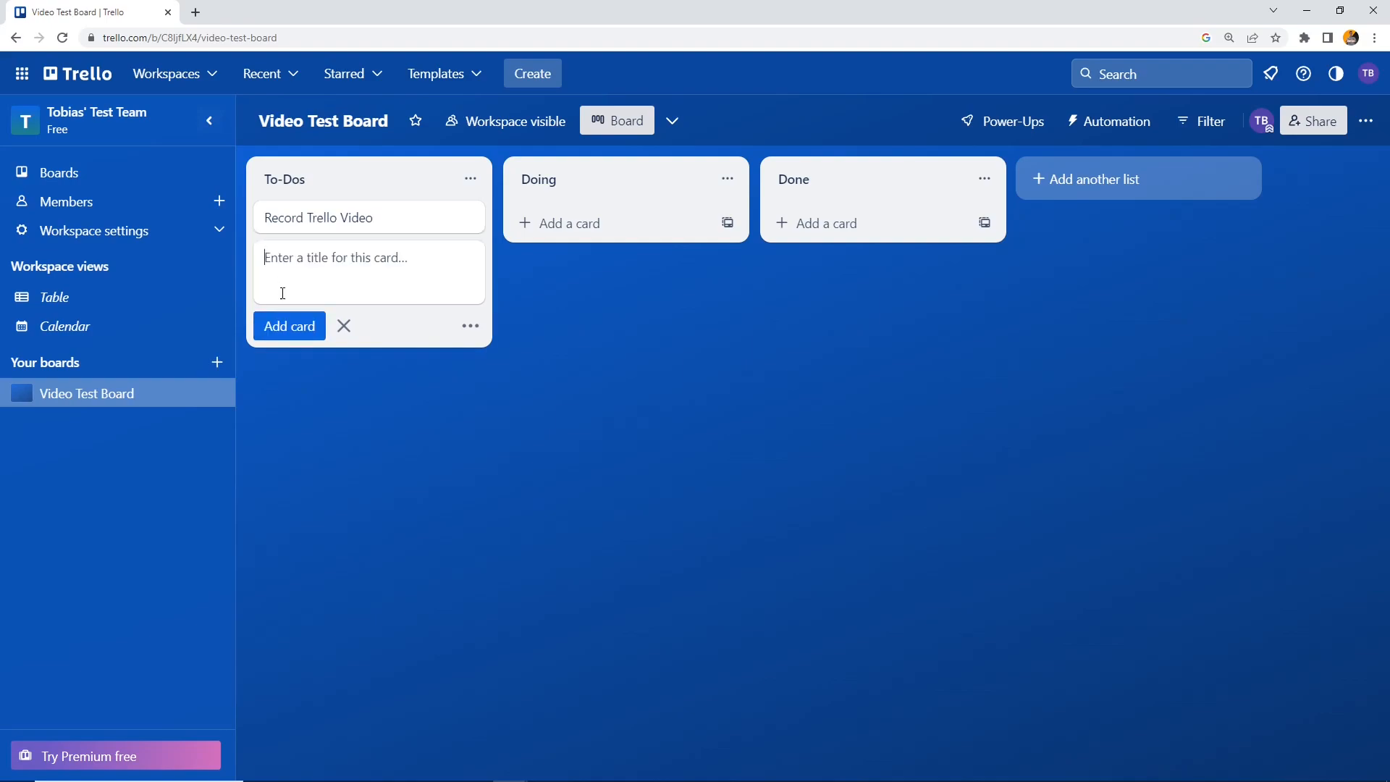
{"action": "left_click", "coordinate": [344, 326]}
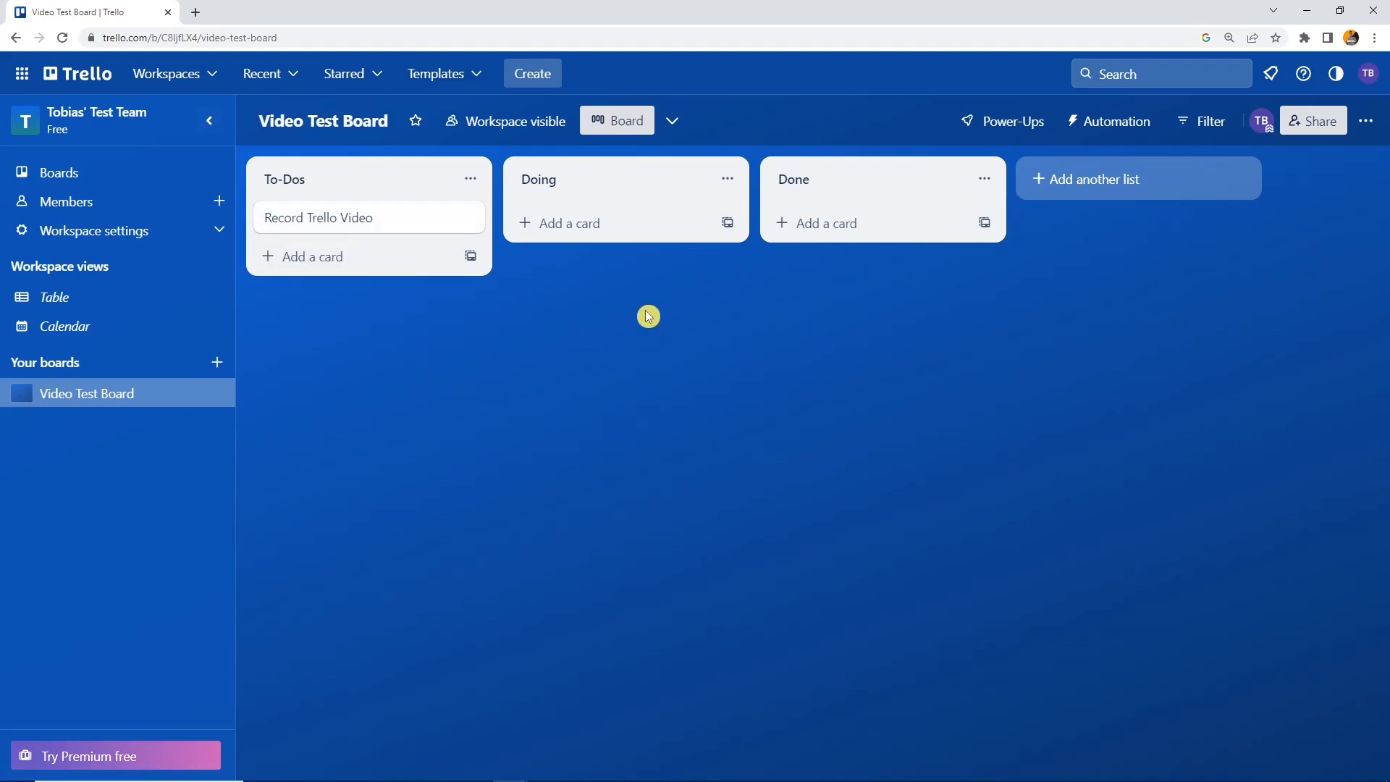
Add the cards "Script Affiliate Marketing Course" and "Translate Affiliate M. Presentations" to the To-Dos list
{"action": "left_click", "coordinate": [349, 253]}
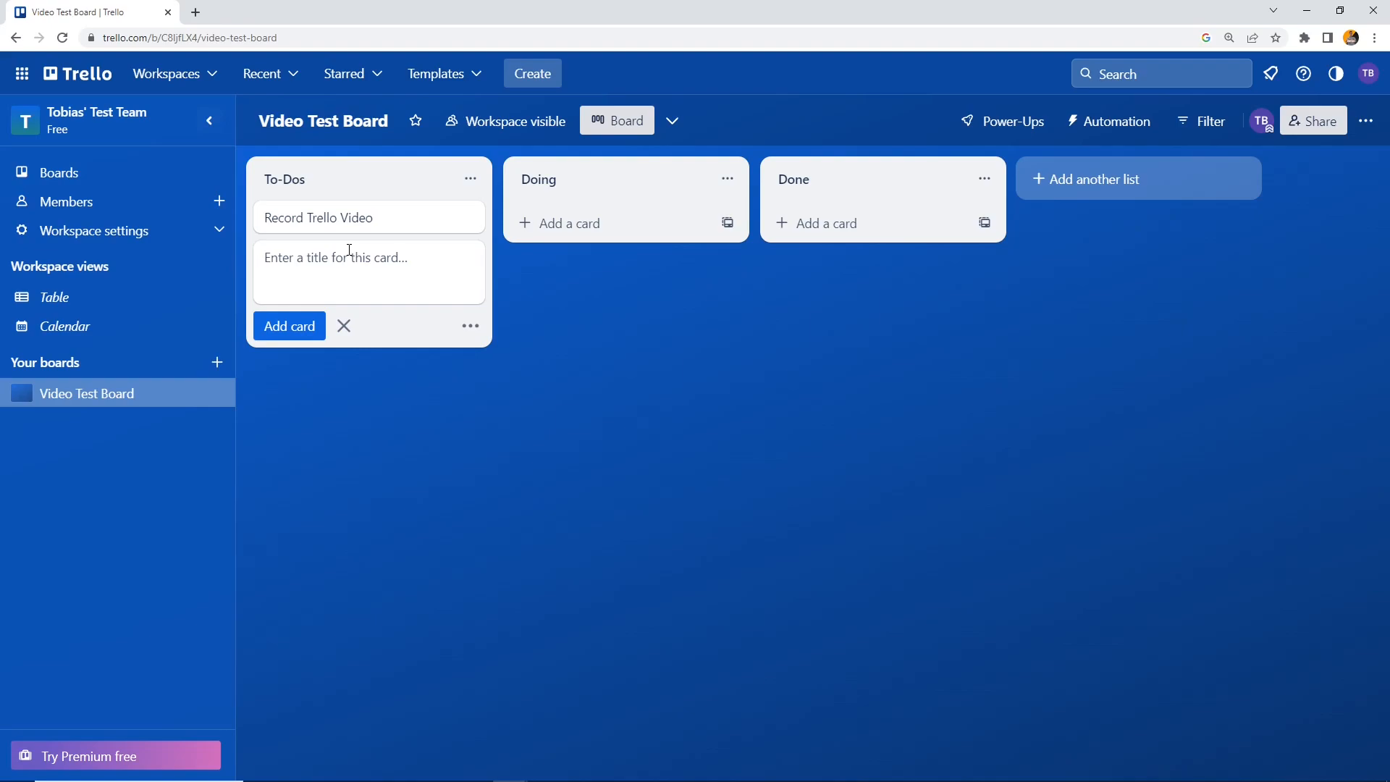
{"action": "type", "text": "Script Affiliate Marketing Course"}
{"action": "left_click", "coordinate": [317, 320]}
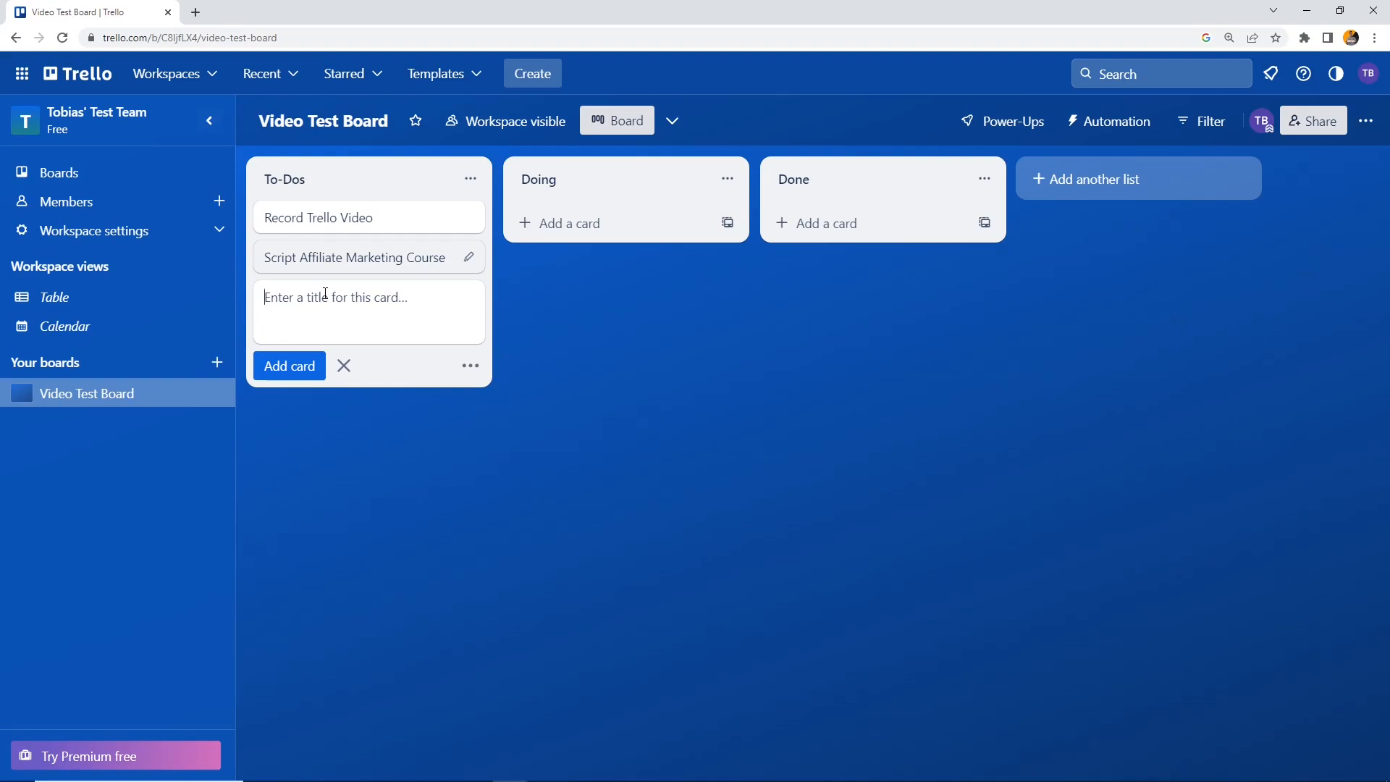
{"action": "type", "text": "Translate Affiliate M. Presentations"}
{"action": "left_click", "coordinate": [682, 397]}
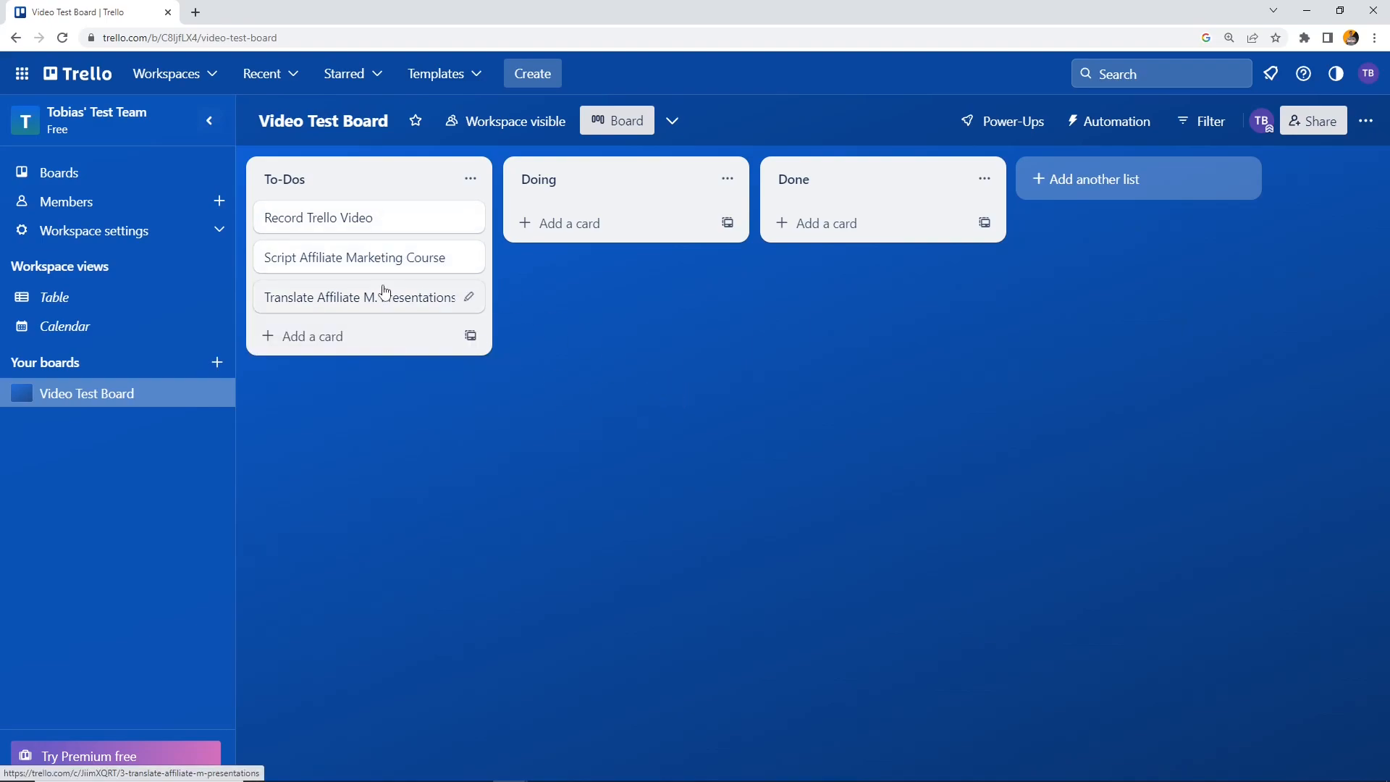
Move the Record Trello Video card to the Doing list and back to the first place in To-Dos
{"action": "left_click_drag", "start_coordinate": [397, 220], "coordinate": [506, 360]}
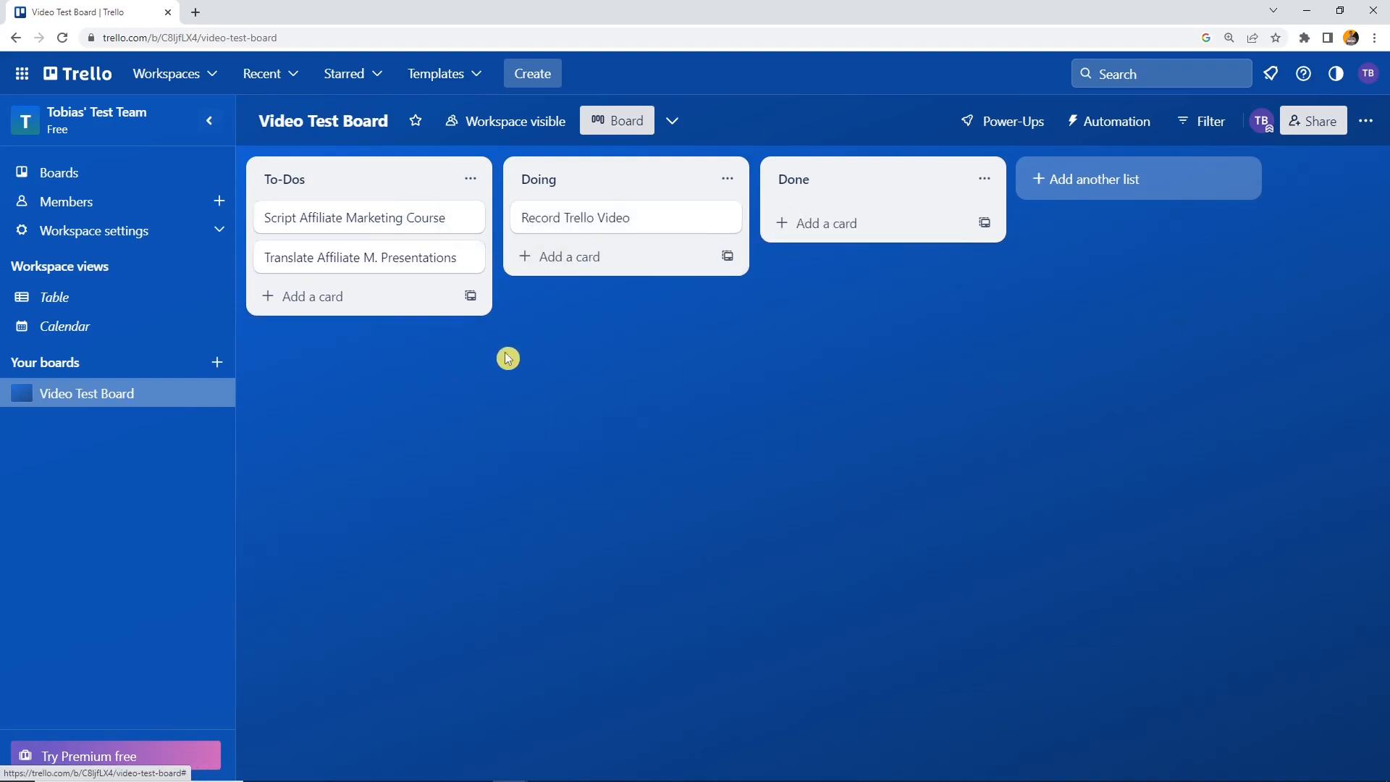
{"action": "left_click_drag", "start_coordinate": [580, 220], "coordinate": [368, 222]}
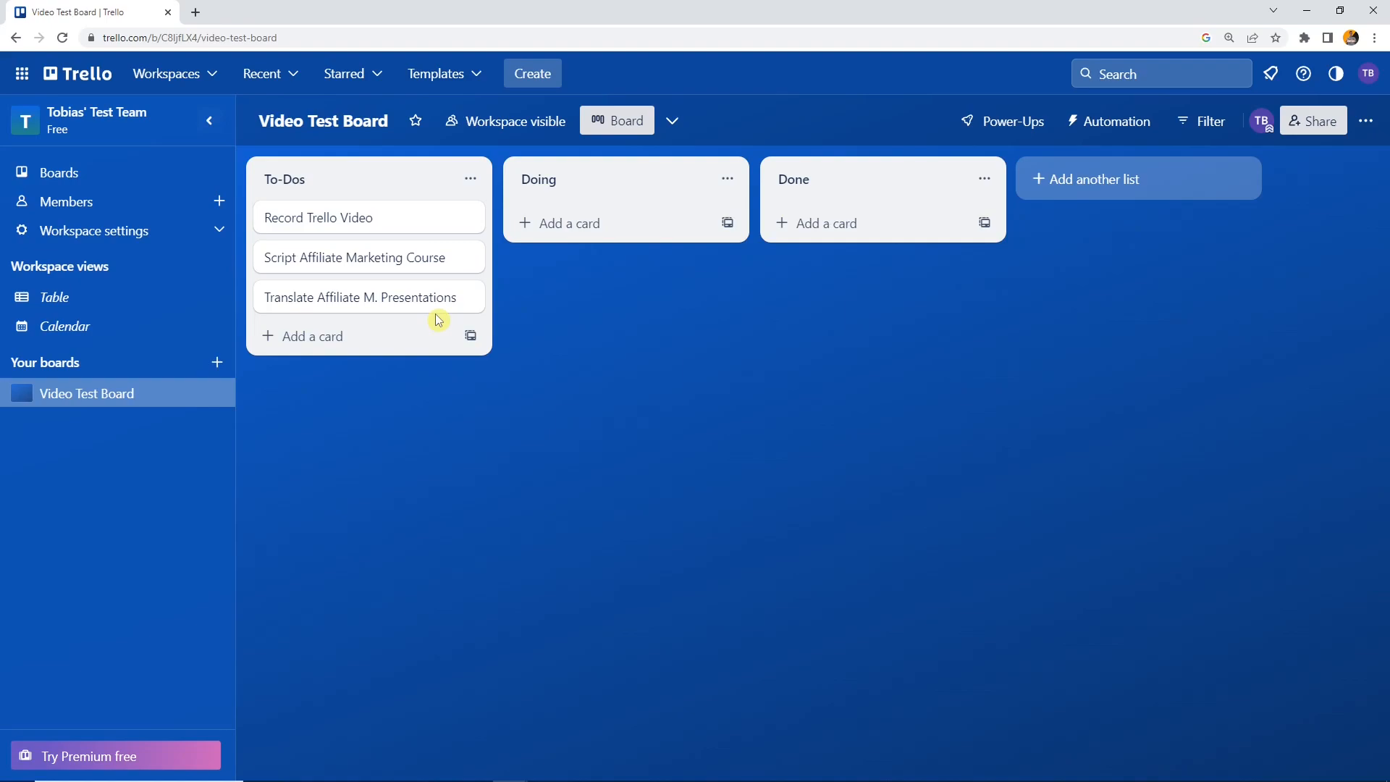
Move all cards from To-Dos to Done at once and return them all to To-Dos the same way
{"action": "left_click", "coordinate": [470, 180]}
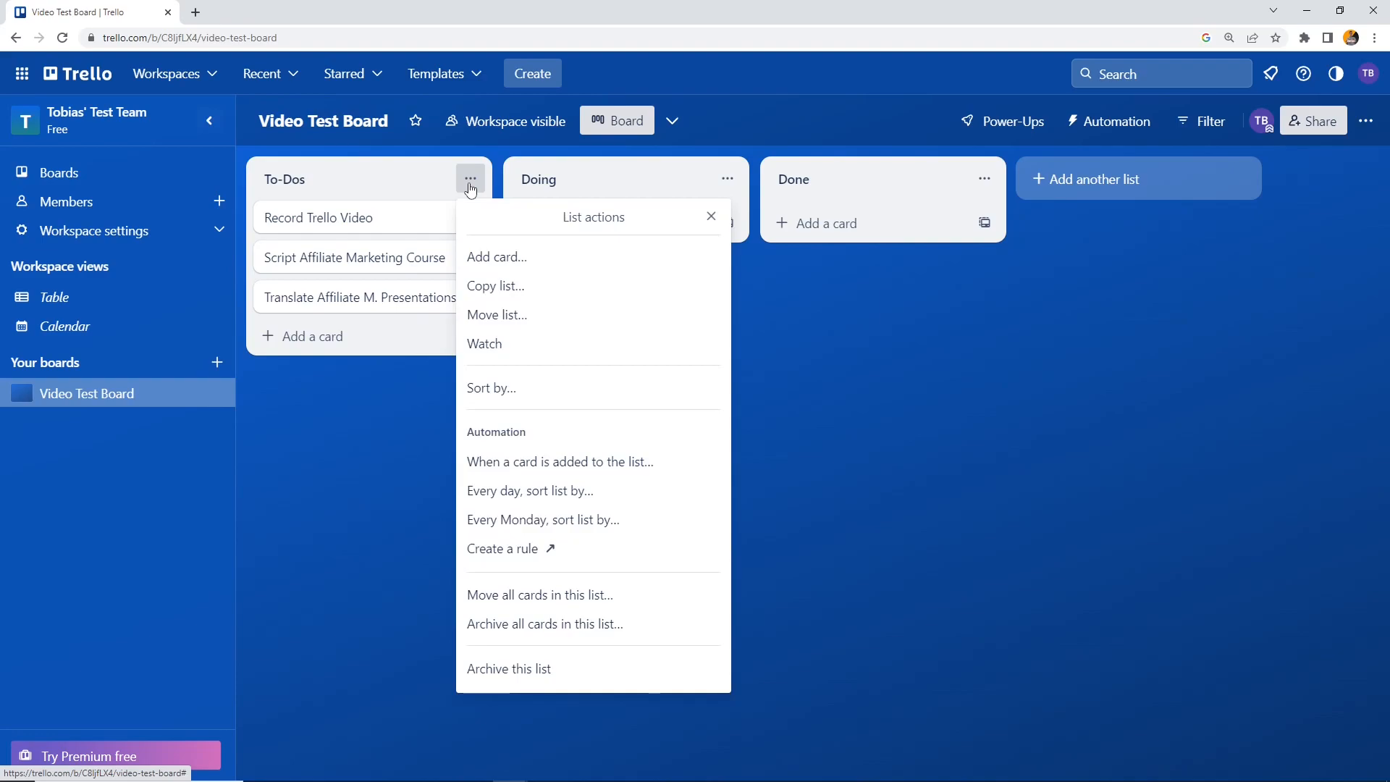
{"action": "left_click", "coordinate": [510, 605]}
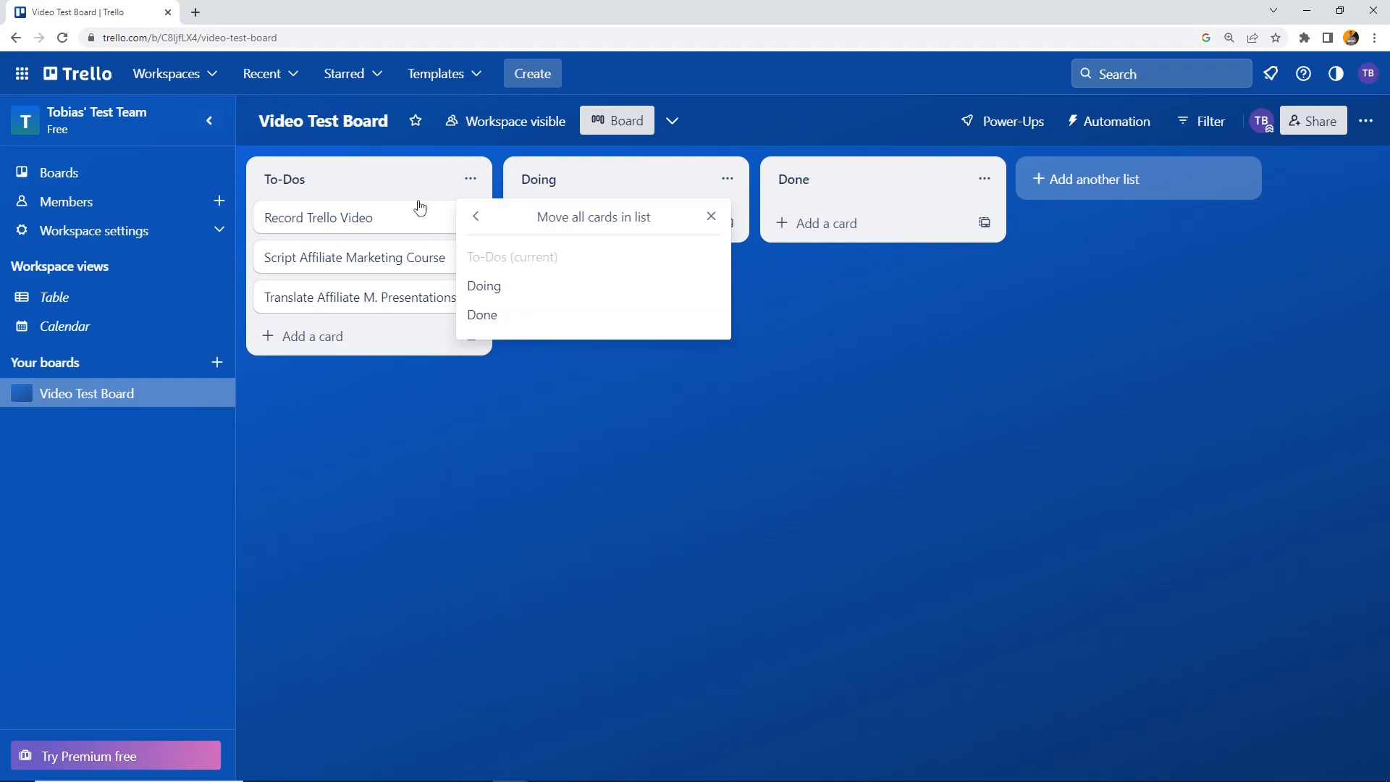
{"action": "left_click", "coordinate": [493, 313]}
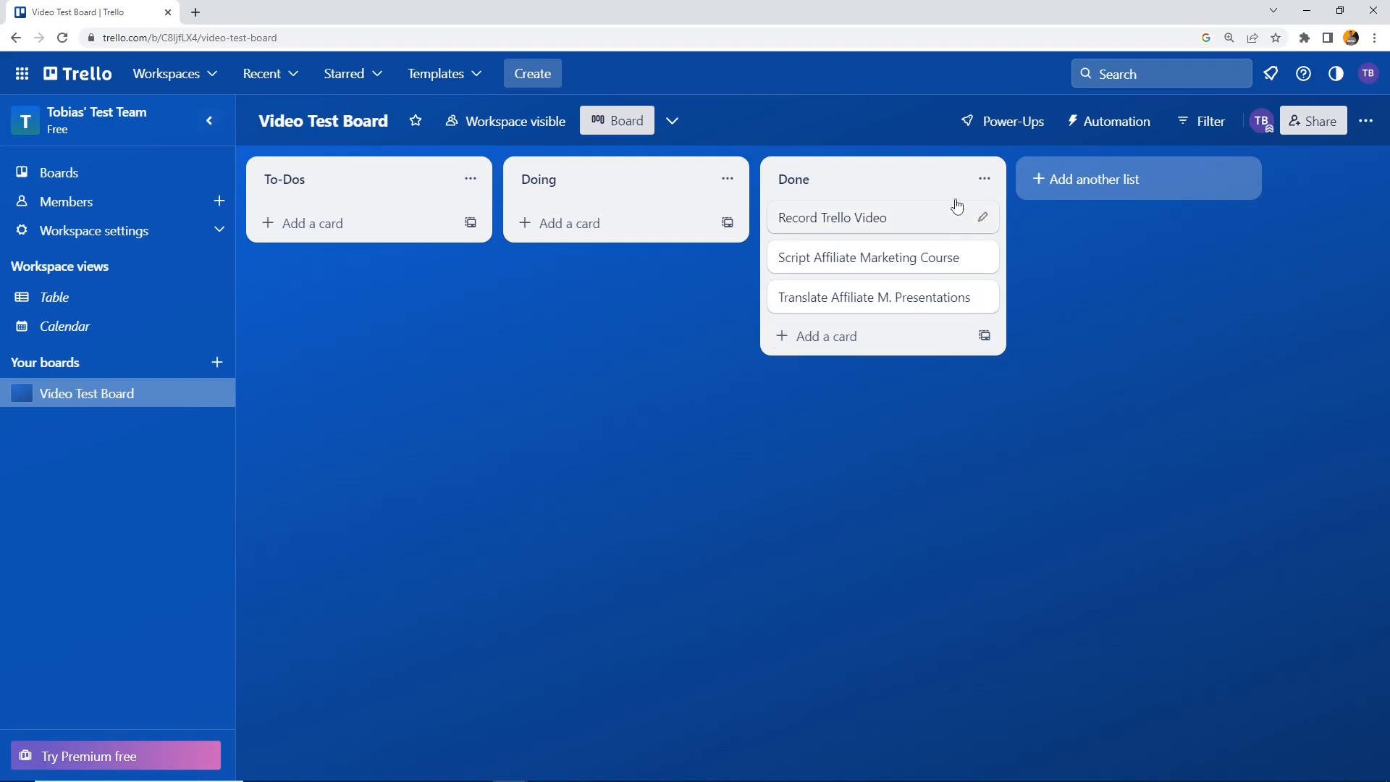
{"action": "left_click", "coordinate": [983, 179]}
{"action": "left_click", "coordinate": [1011, 590]}
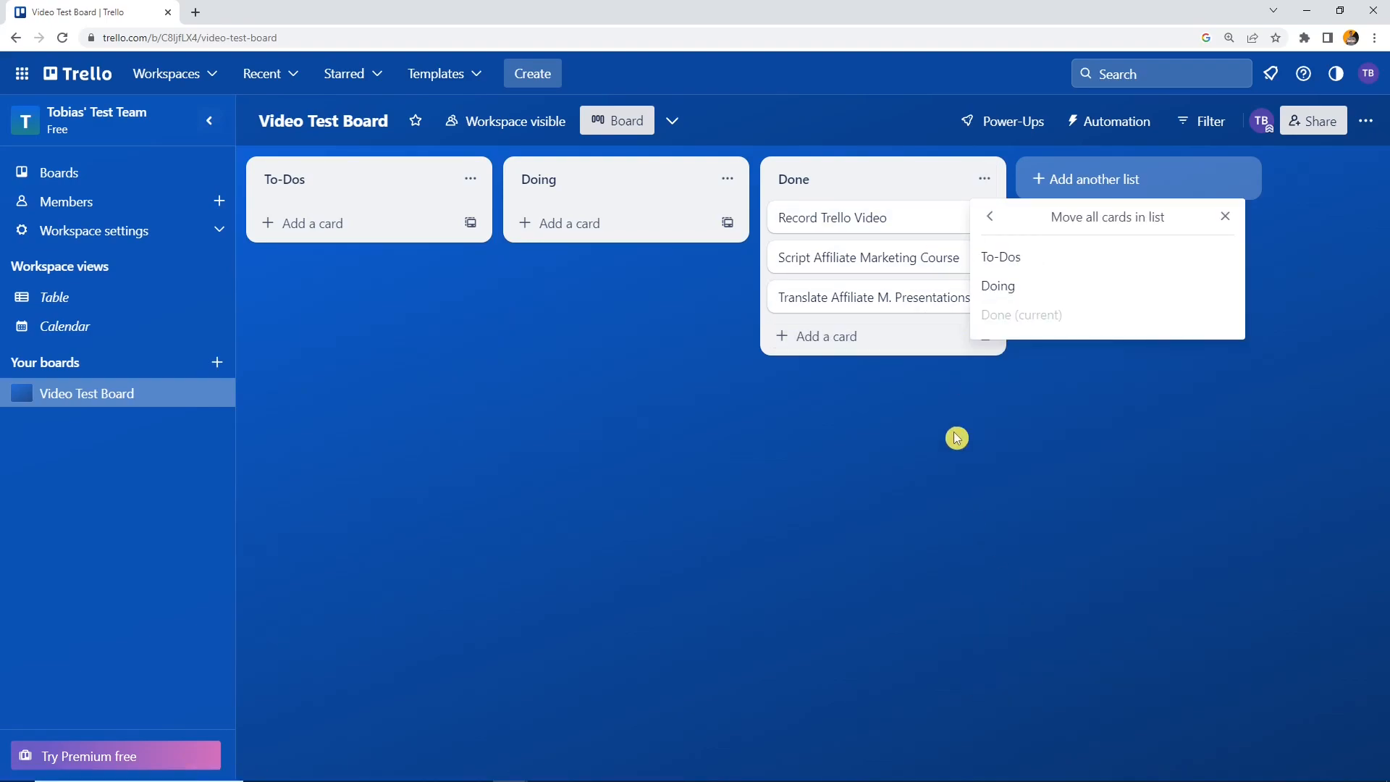
{"action": "left_click", "coordinate": [999, 258]}
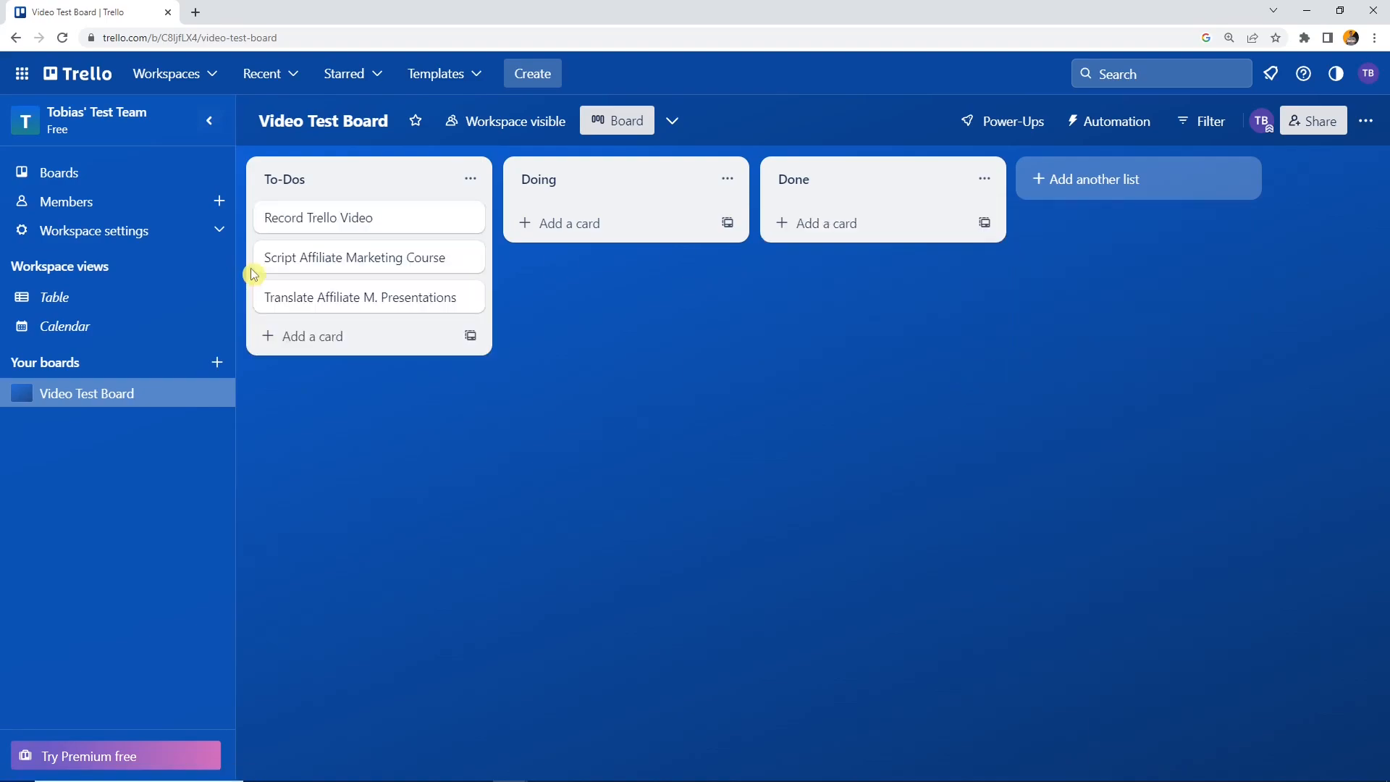
{"action": "left_click", "coordinate": [471, 178]}
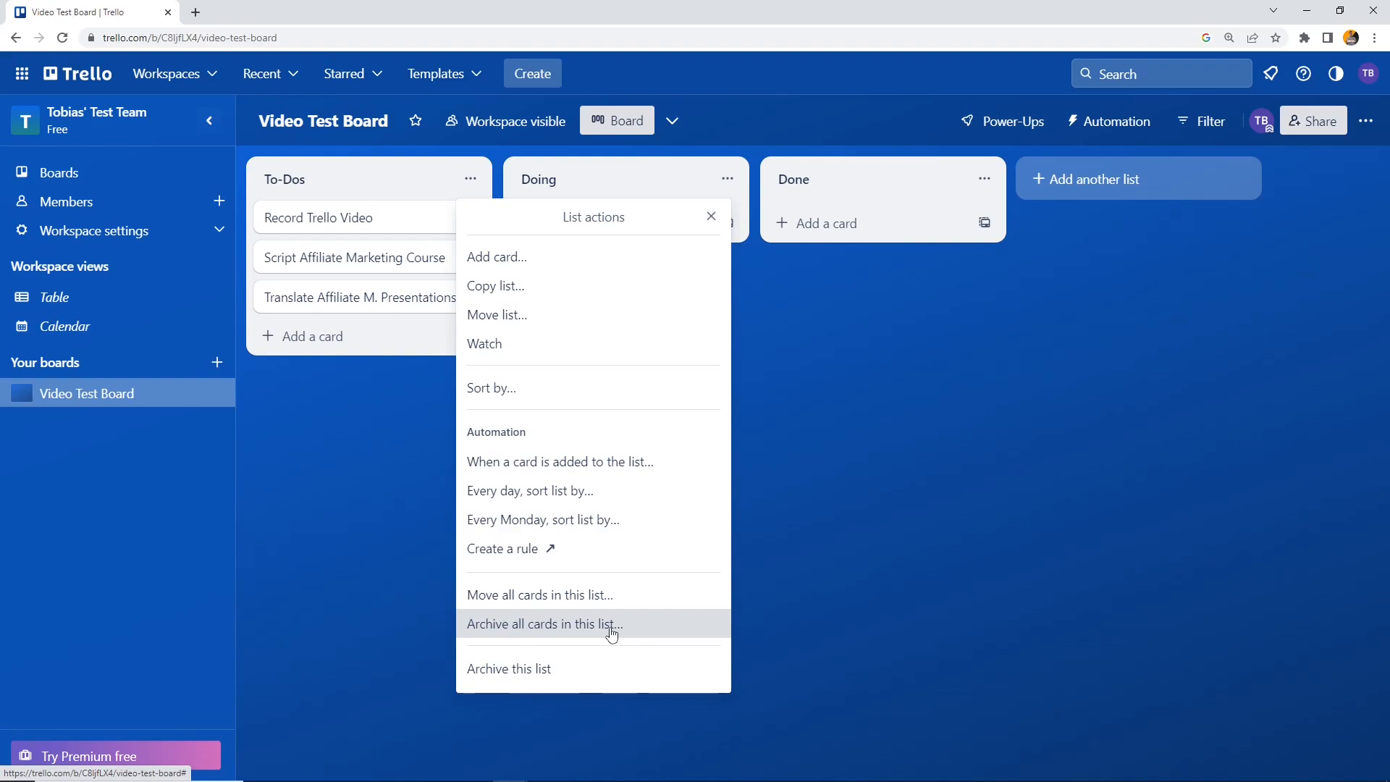
{"action": "left_click", "coordinate": [805, 600]}
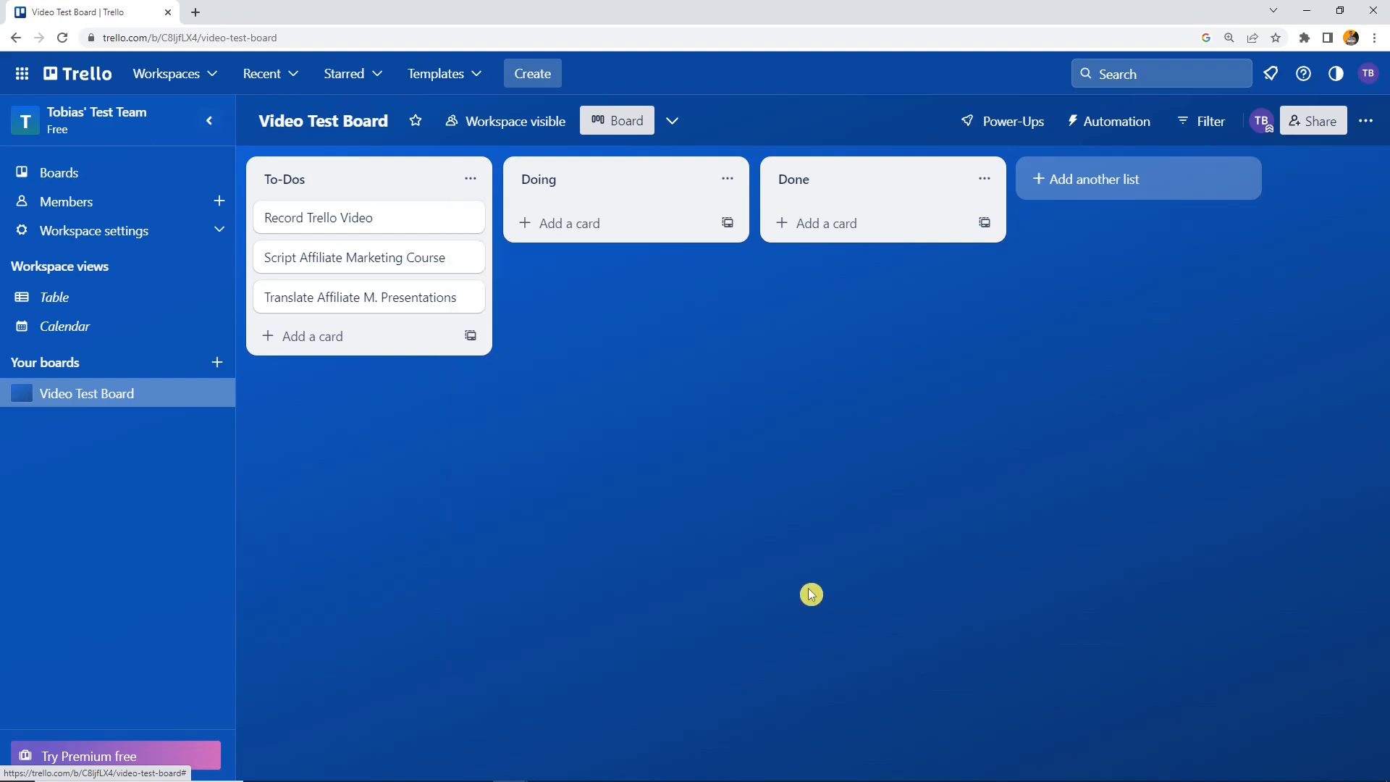
Turn on watching for the Record Trello Video card and return to the board
{"action": "left_click", "coordinate": [422, 230]}
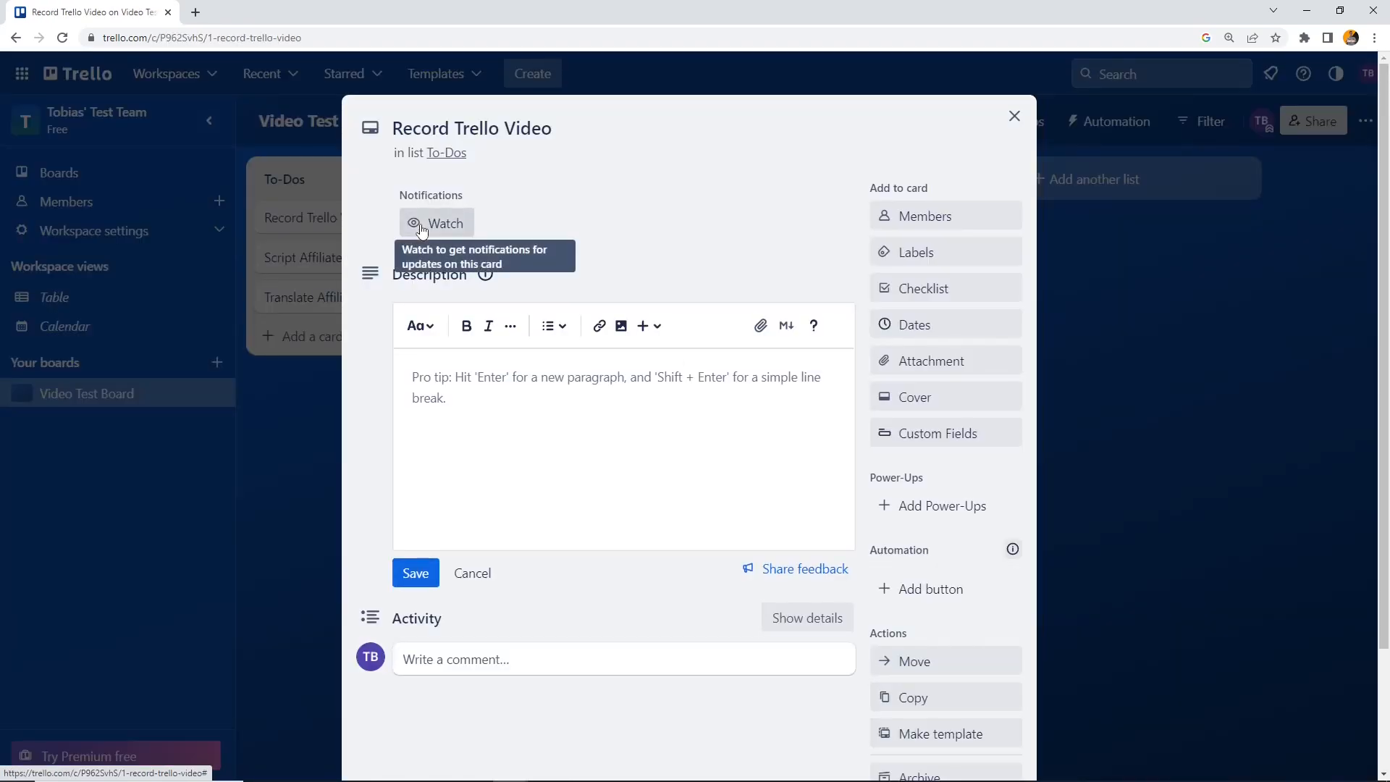
{"action": "scroll", "coordinate": [648, 381], "scroll_direction": "down", "scroll_amount": 2}
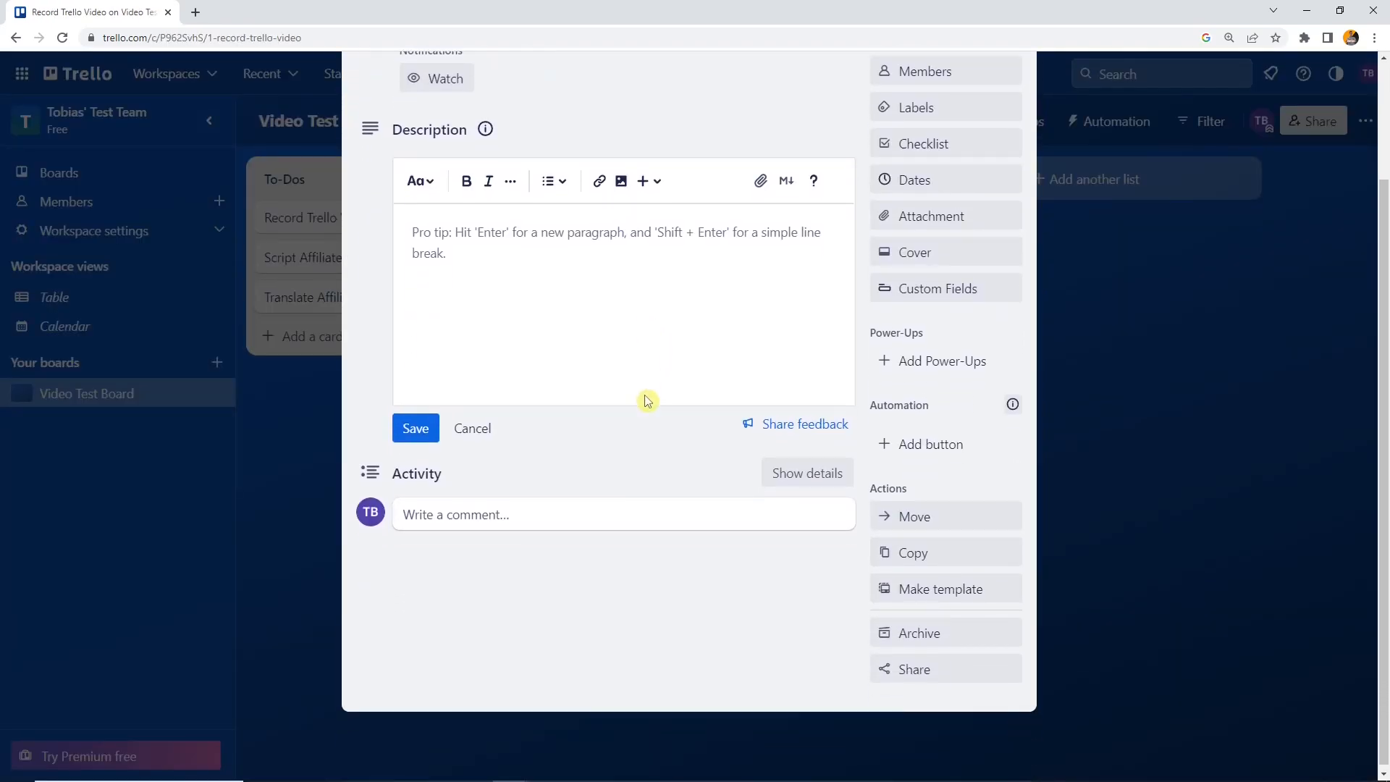
{"action": "scroll", "coordinate": [662, 391], "scroll_direction": "up", "scroll_amount": 2}
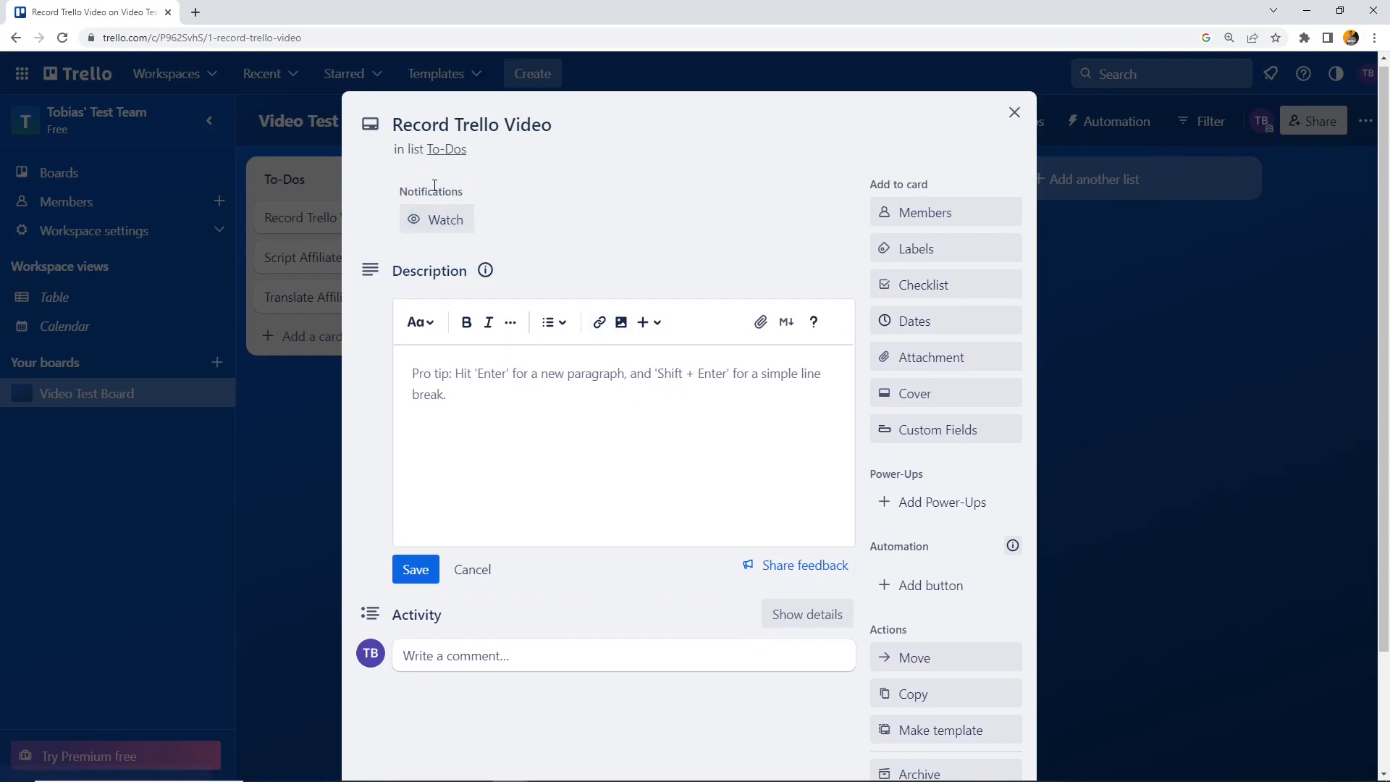
{"action": "left_click", "coordinate": [441, 227]}
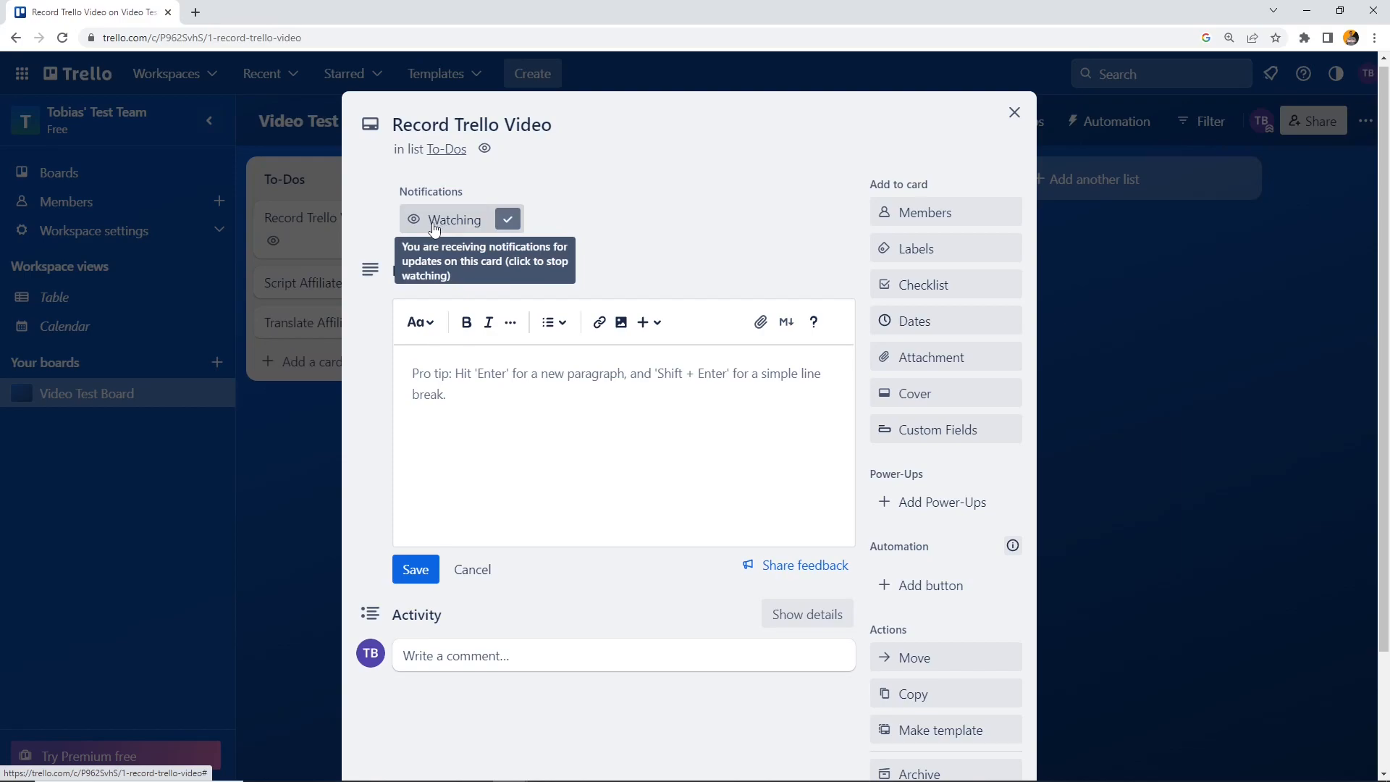
{"action": "left_click", "coordinate": [319, 283]}
{"action": "left_click", "coordinate": [264, 548]}
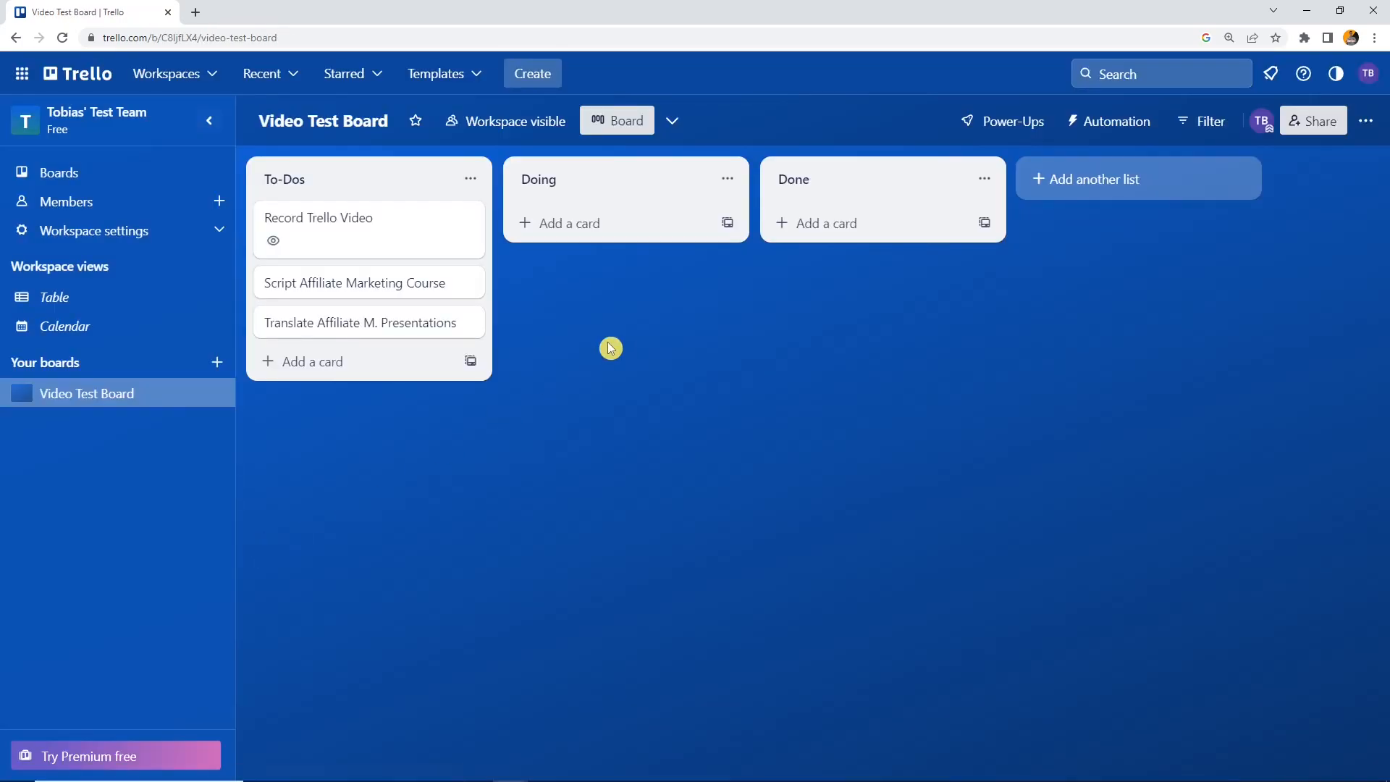
Stop watching the Record Trello Video card and close it
{"action": "left_click", "coordinate": [324, 245]}
{"action": "left_click", "coordinate": [436, 226]}
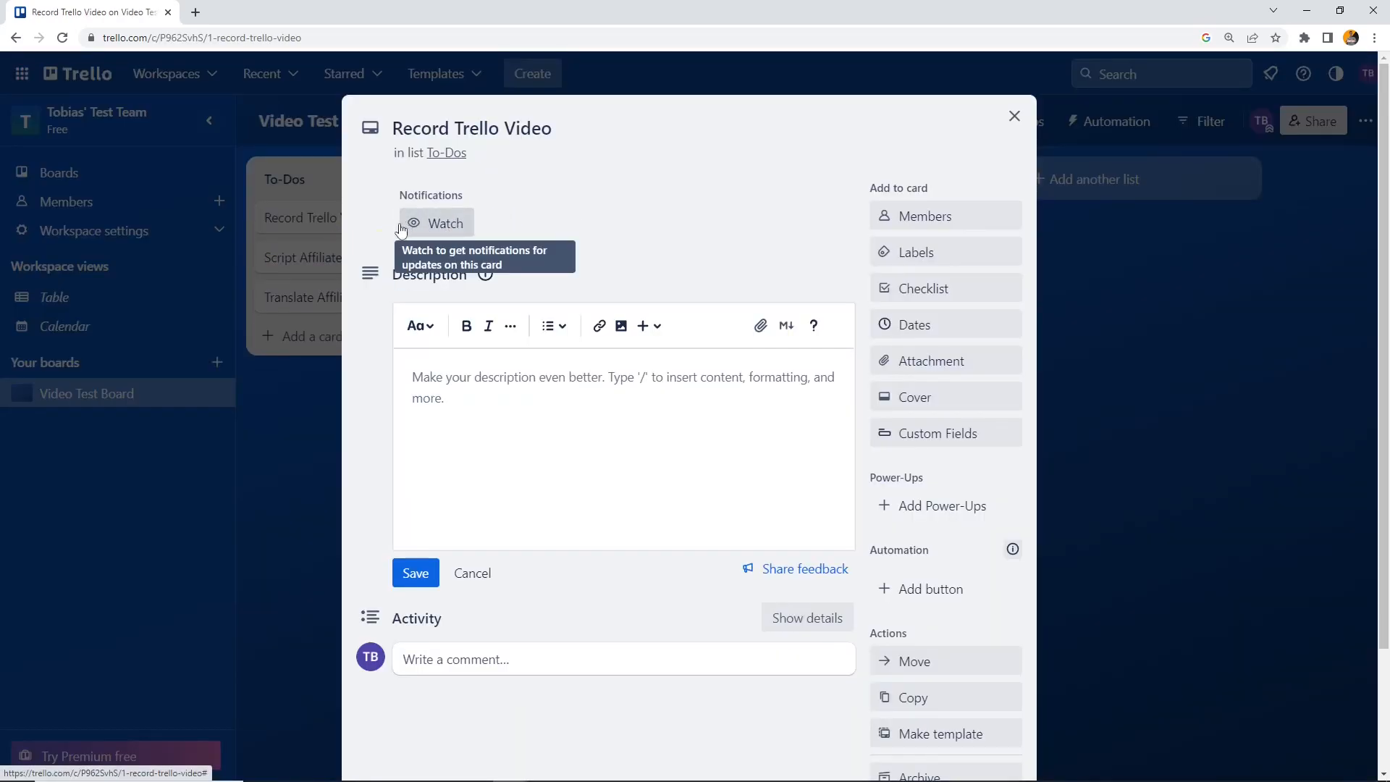
{"action": "left_click", "coordinate": [317, 264]}
{"action": "left_click", "coordinate": [1015, 118]}
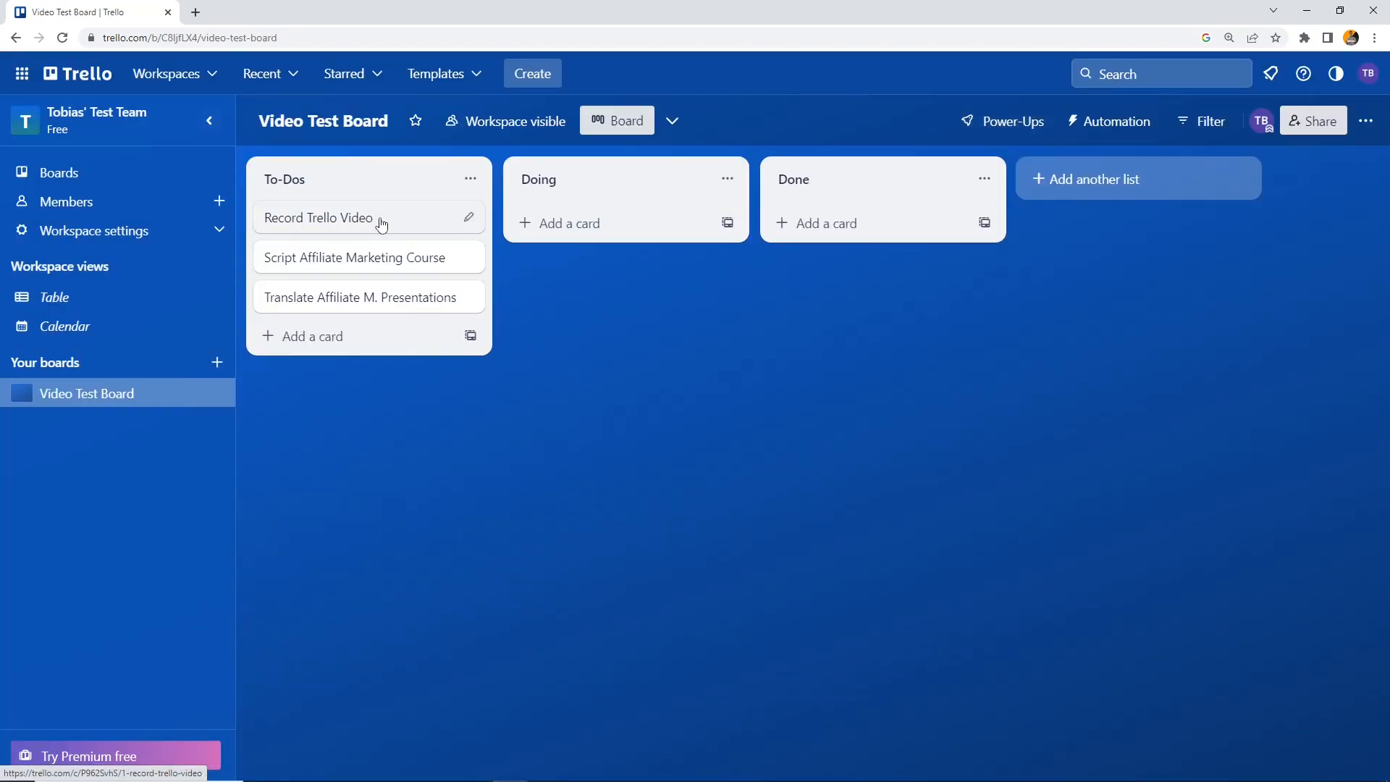
Look over the Record Trello Video card's options and description field, and close the card without changes
{"action": "left_click", "coordinate": [381, 225]}
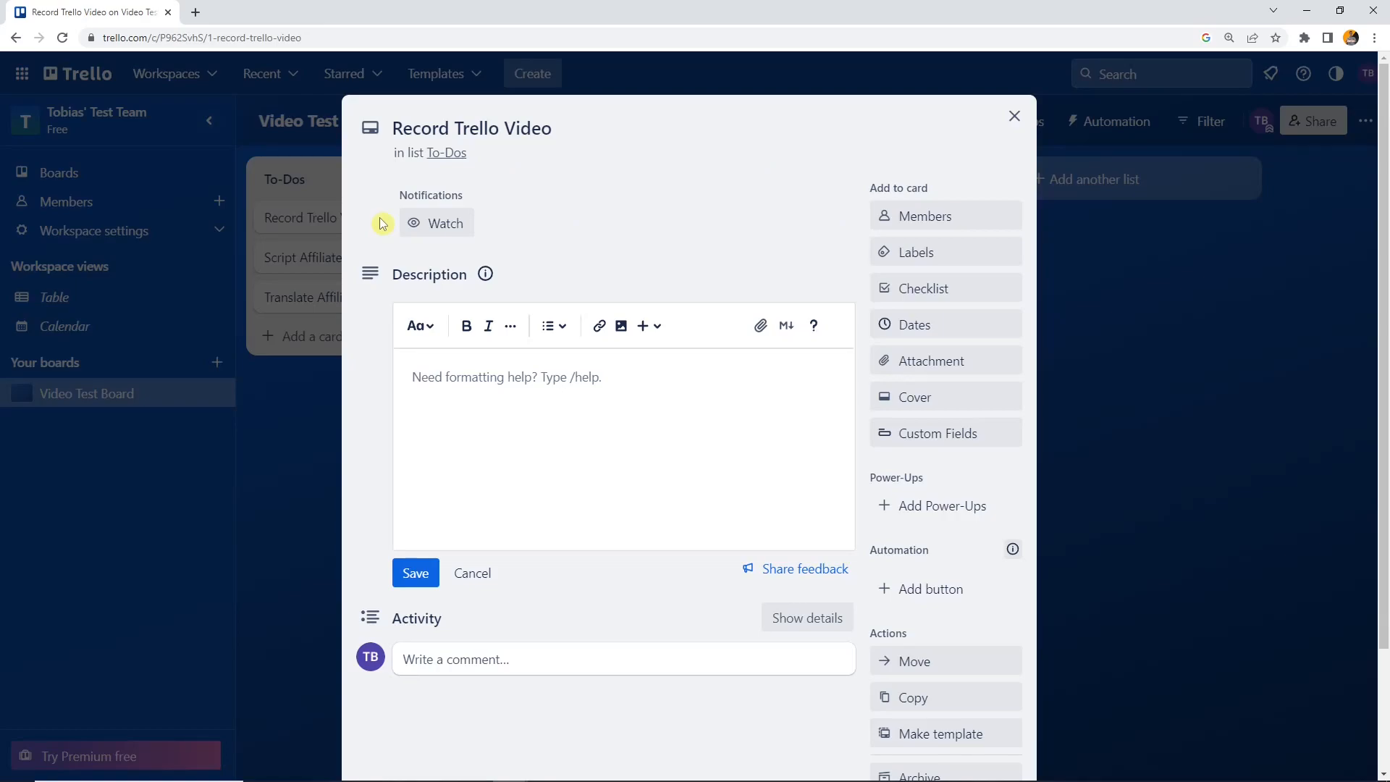
{"action": "scroll", "coordinate": [605, 264], "scroll_direction": "down", "scroll_amount": 1}
{"action": "scroll", "coordinate": [602, 262], "scroll_direction": "up", "scroll_amount": 1}
{"action": "left_click", "coordinate": [536, 399]}
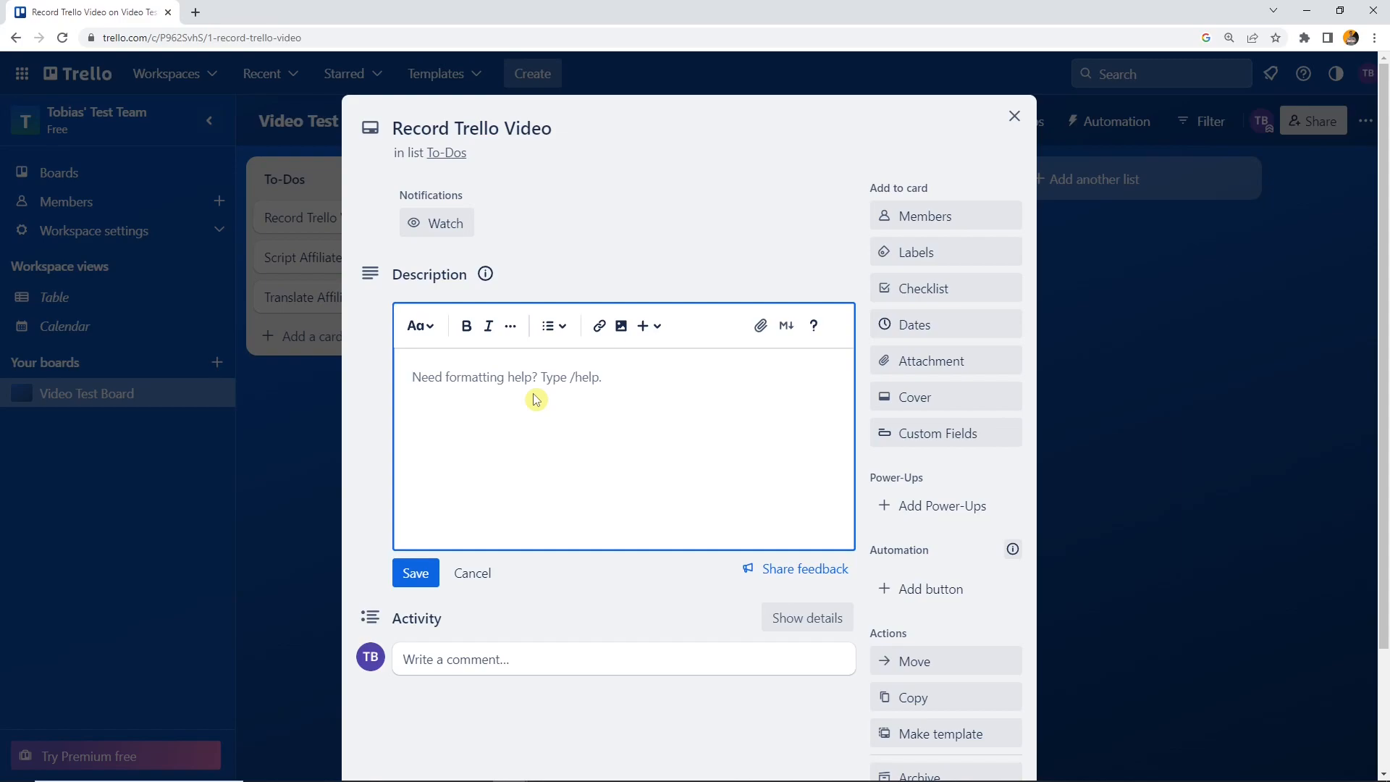
{"action": "left_click", "coordinate": [295, 414]}
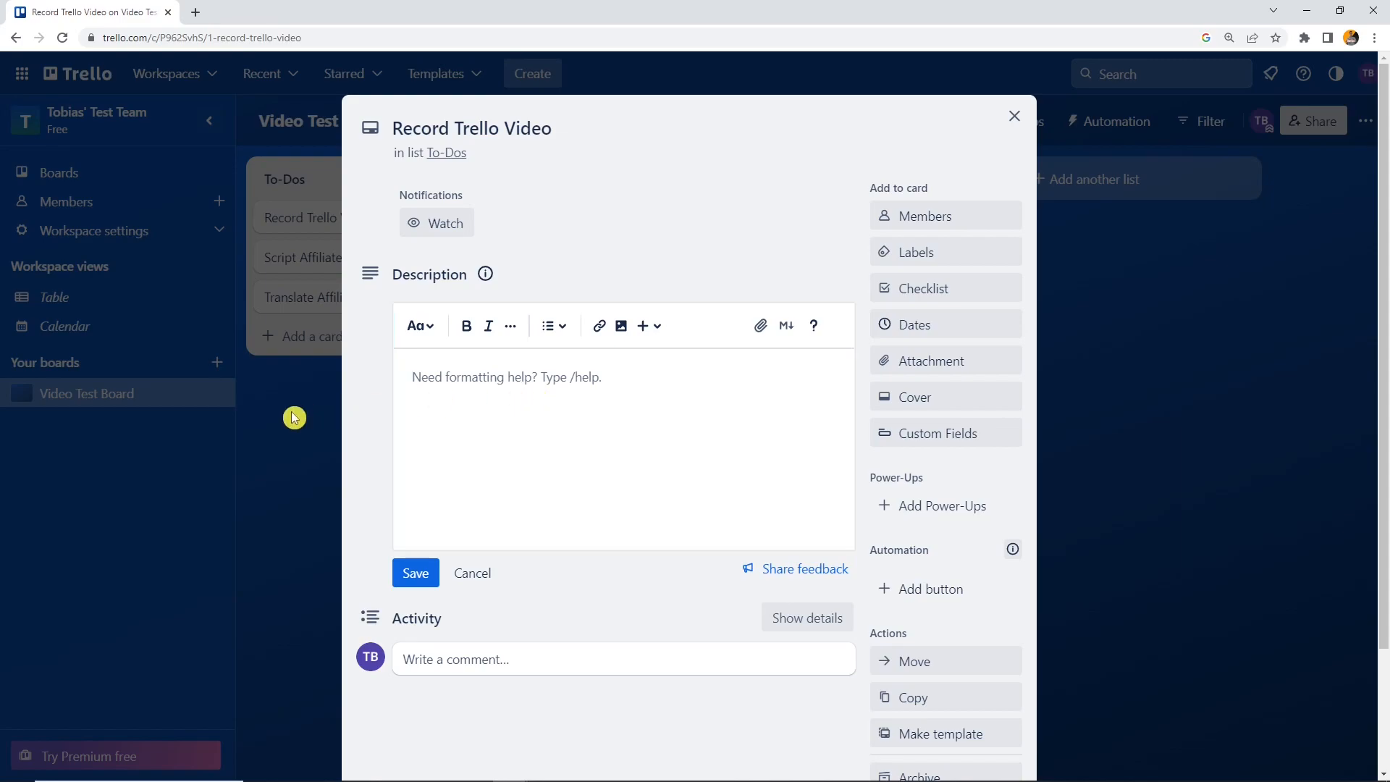
{"action": "left_click", "coordinate": [1014, 116]}
Open the Translate Affiliate M. Presentations card and start its description with "18 presentations in total, 14 of the them already translated."
{"action": "left_click", "coordinate": [405, 297]}
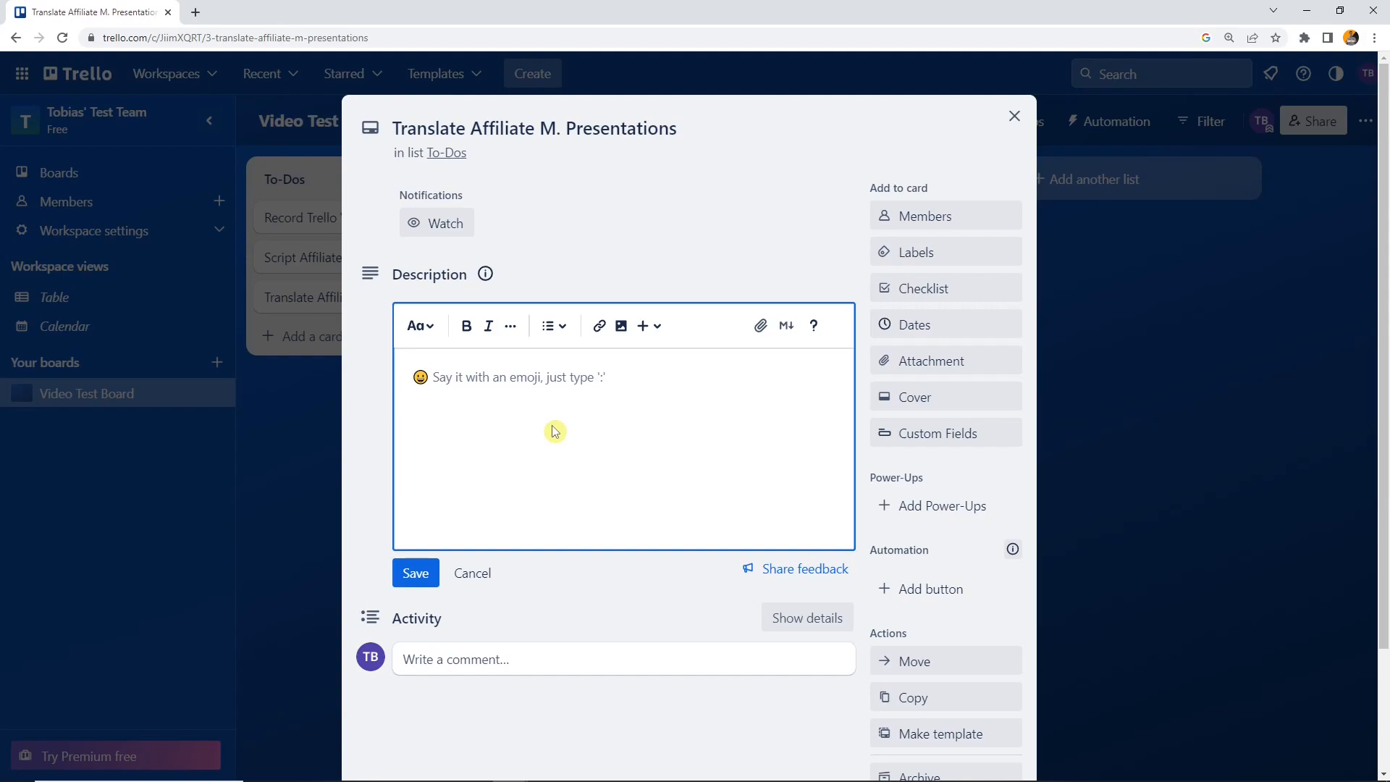
{"action": "type", "text": "18 p"}
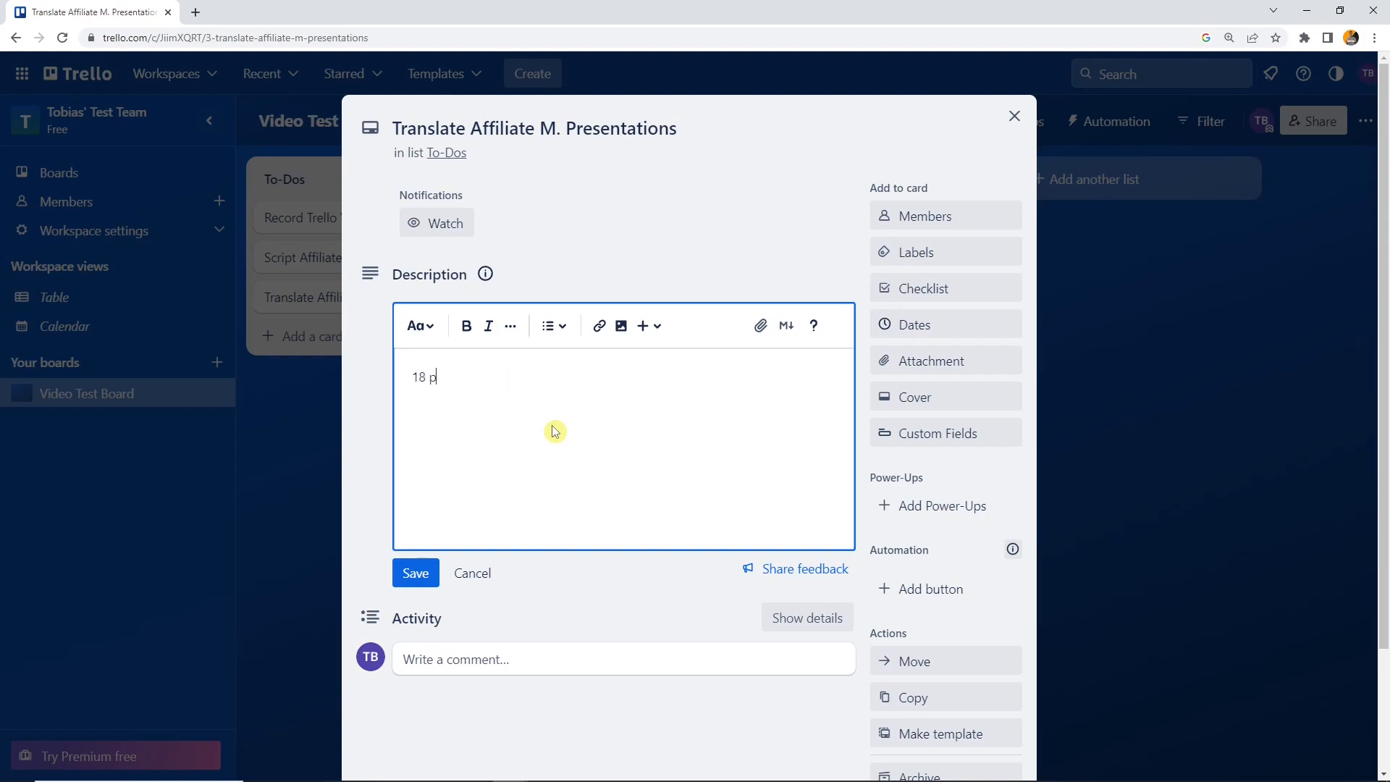
{"action": "type", "text": "resentations in total, 14 of the "}
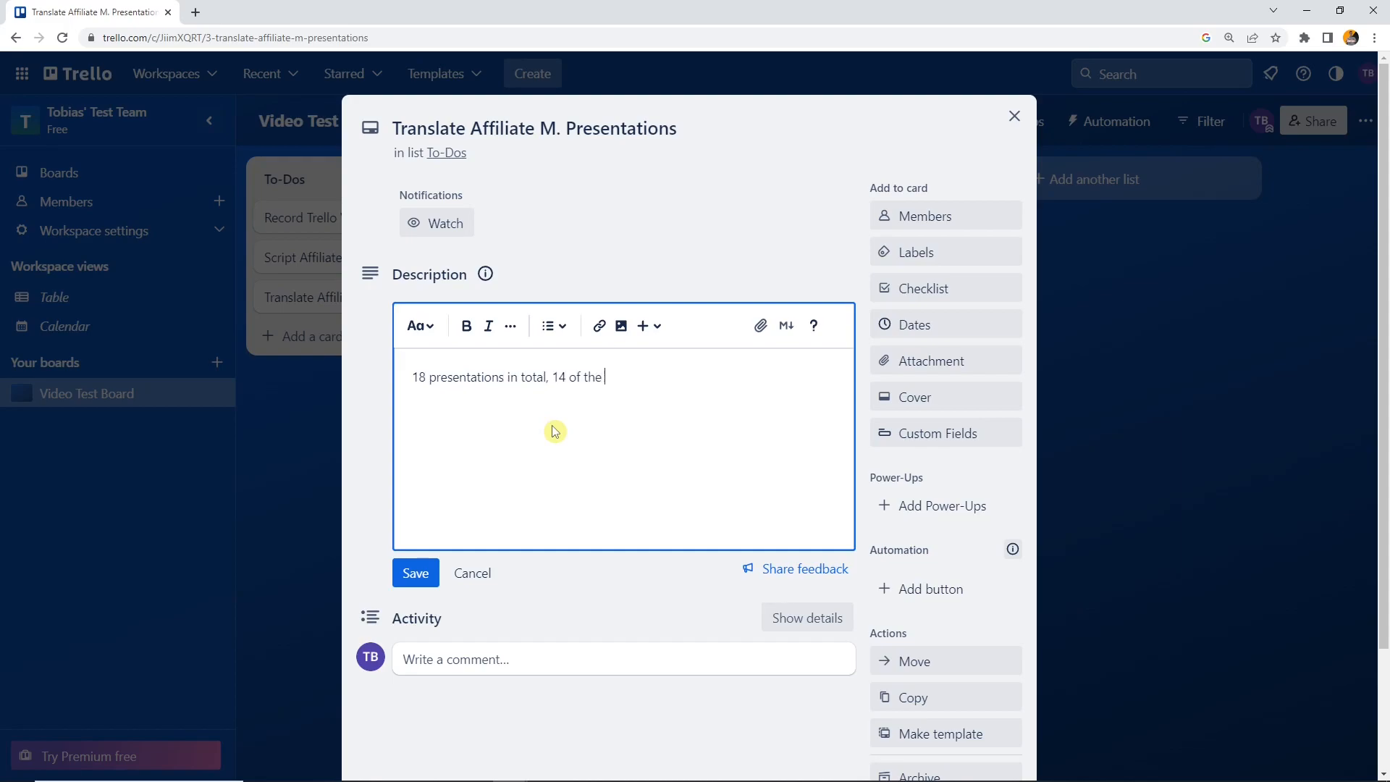
{"action": "type", "text": "them already tr"}
{"action": "key", "text": "BackSpace"}
{"action": "key", "text": "BackSpace"}
{"action": "type", "text": "nslated."}
{"action": "key", "text": "Return"}
Add the description lines "Please translate the other 4 that you find in "..." ." and "Important: Keep an eye on...", separated by a blank line
{"action": "type", "text": "P"}
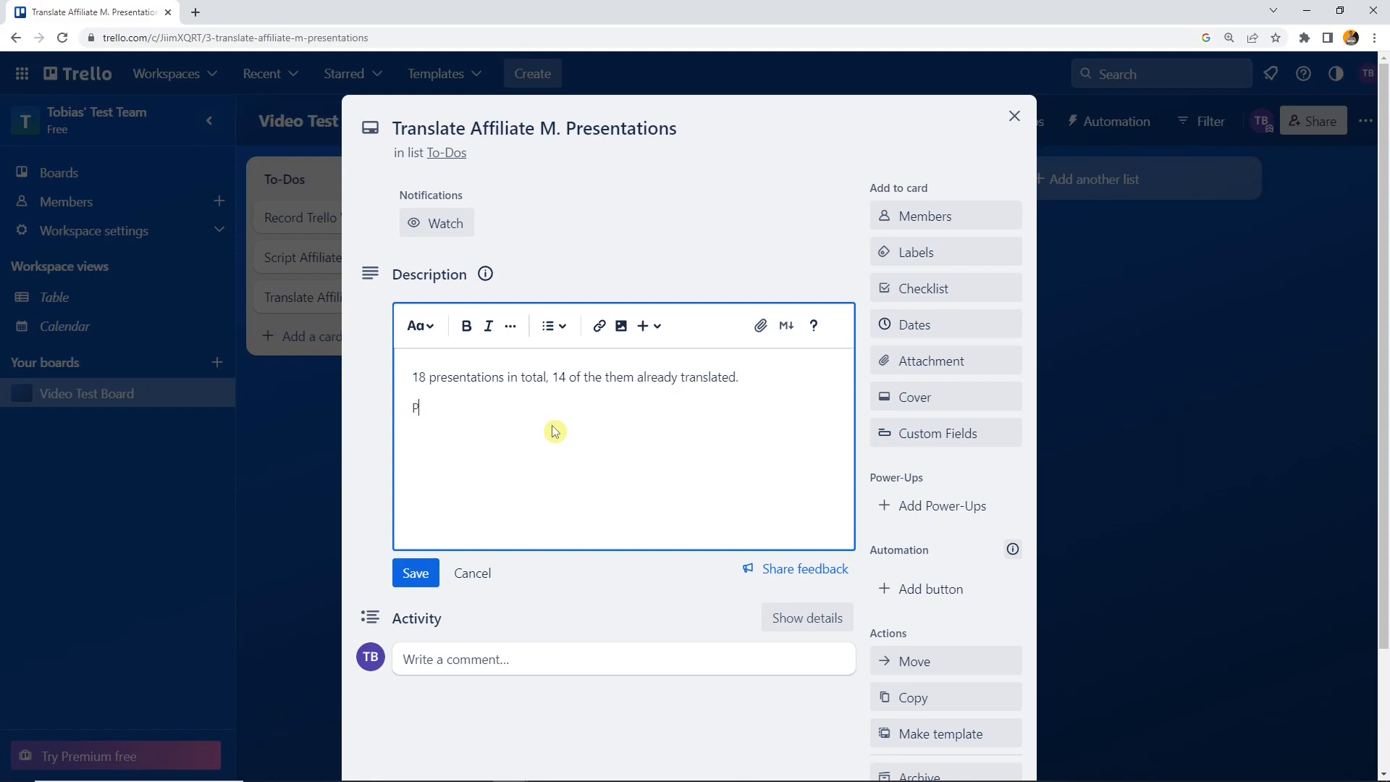
{"action": "type", "text": "lease translate the other 4 tha"}
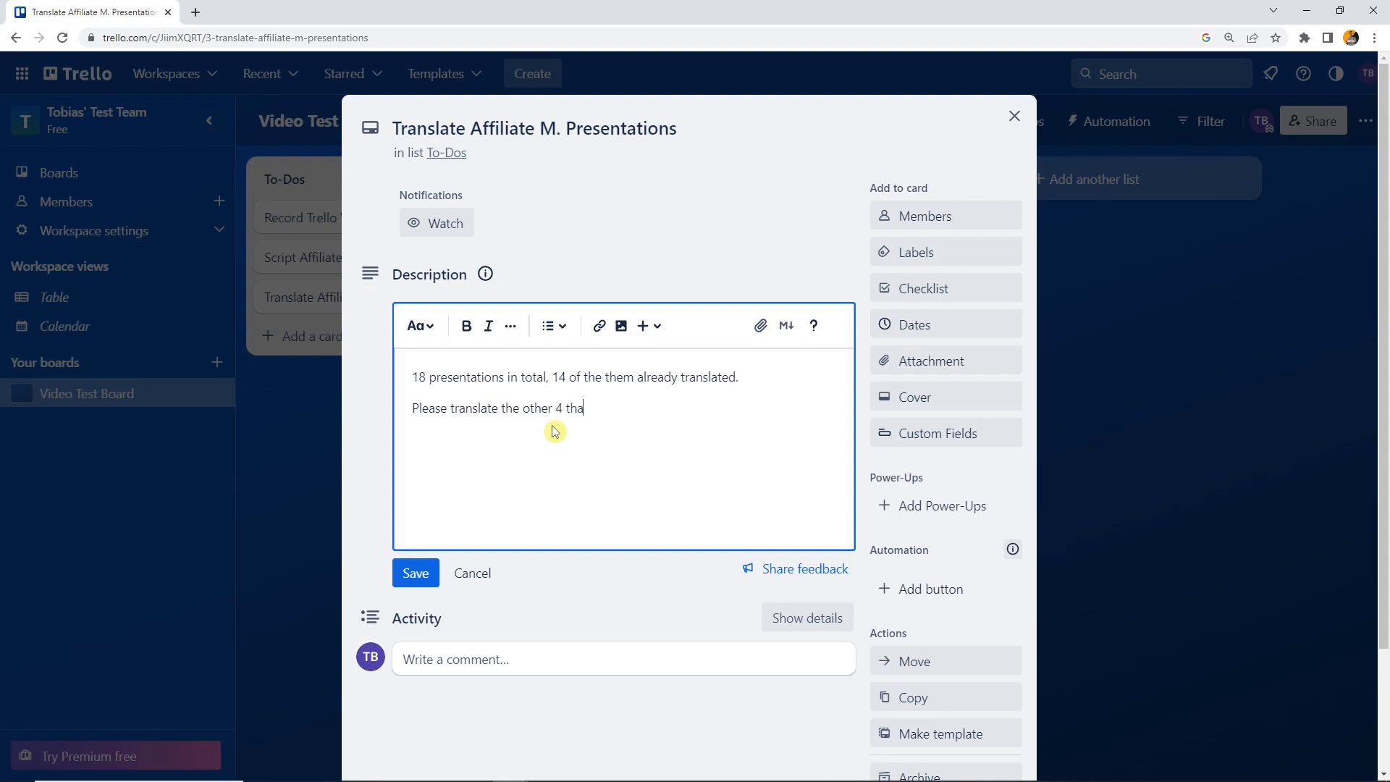
{"action": "type", "text": "t you find in \"...\""}
{"action": "type", "text": "."}
{"action": "key", "text": "Return"}
{"action": "type", "text": "Important: Keep "}
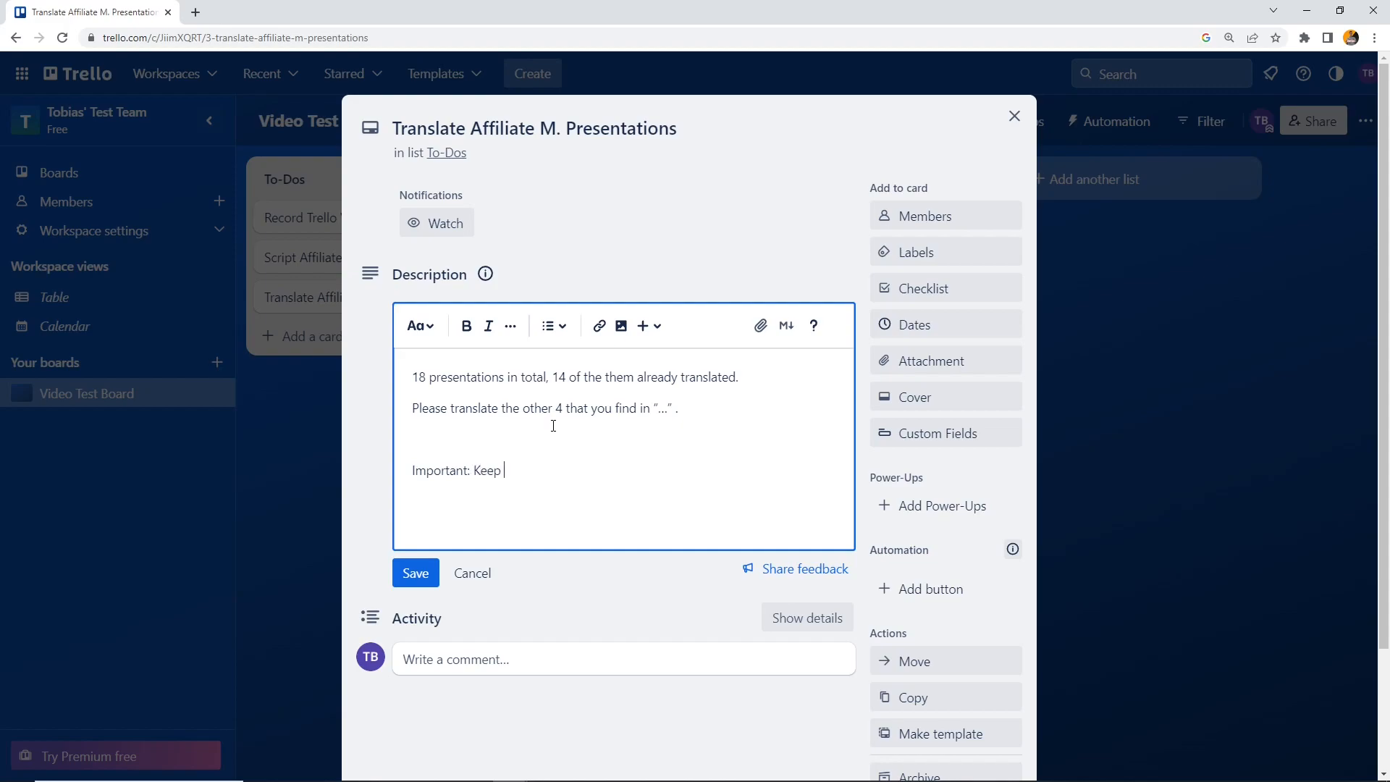
{"action": "type", "text": "an eye on..."}
Update the description's numbers to 16 presentations already translated and the other 2 left to translate
{"action": "double_click", "coordinate": [562, 407]}
{"action": "left_click", "coordinate": [559, 468]}
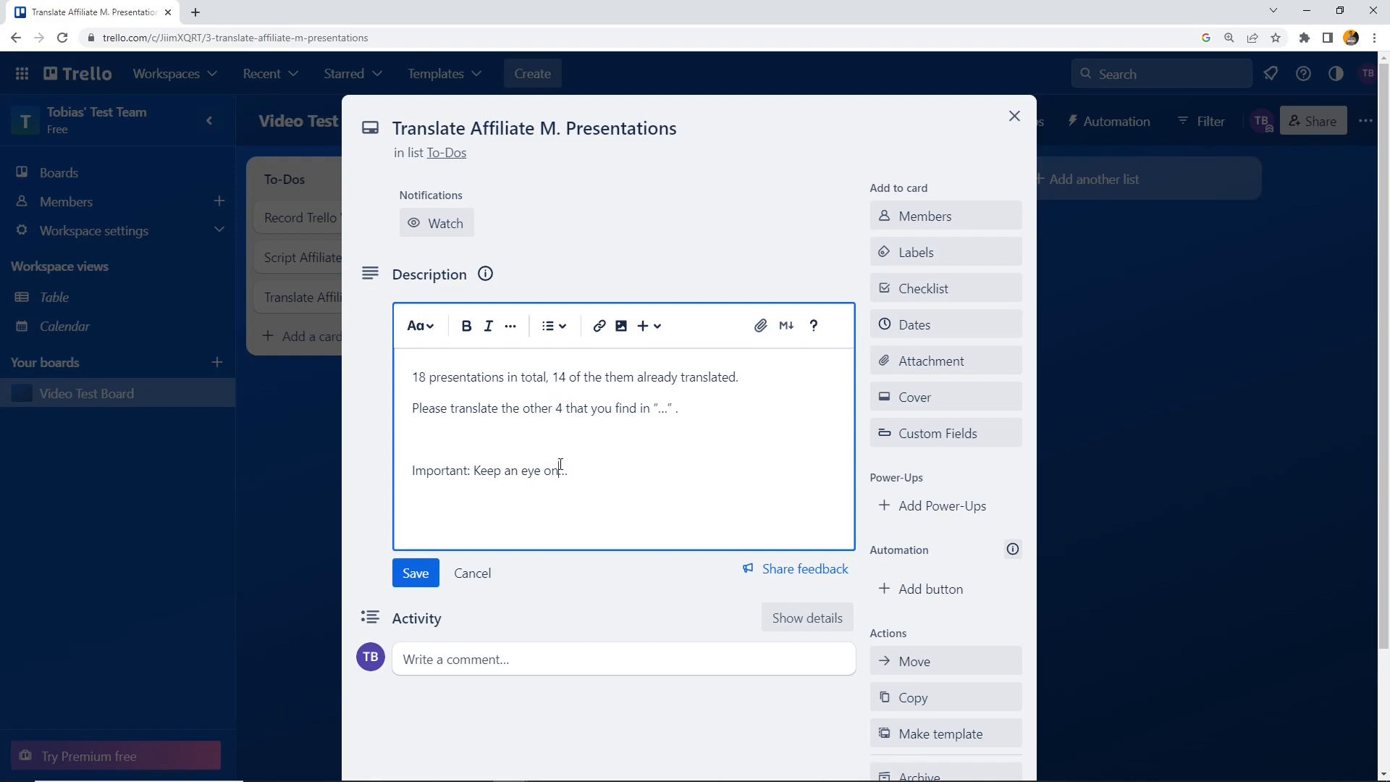
{"action": "left_click", "coordinate": [567, 377]}
{"action": "key", "text": "BackSpace"}
{"action": "type", "text": "6"}
Make the numbers 18, 16 and 2 bold in the card's description
{"action": "left_click", "coordinate": [432, 366]}
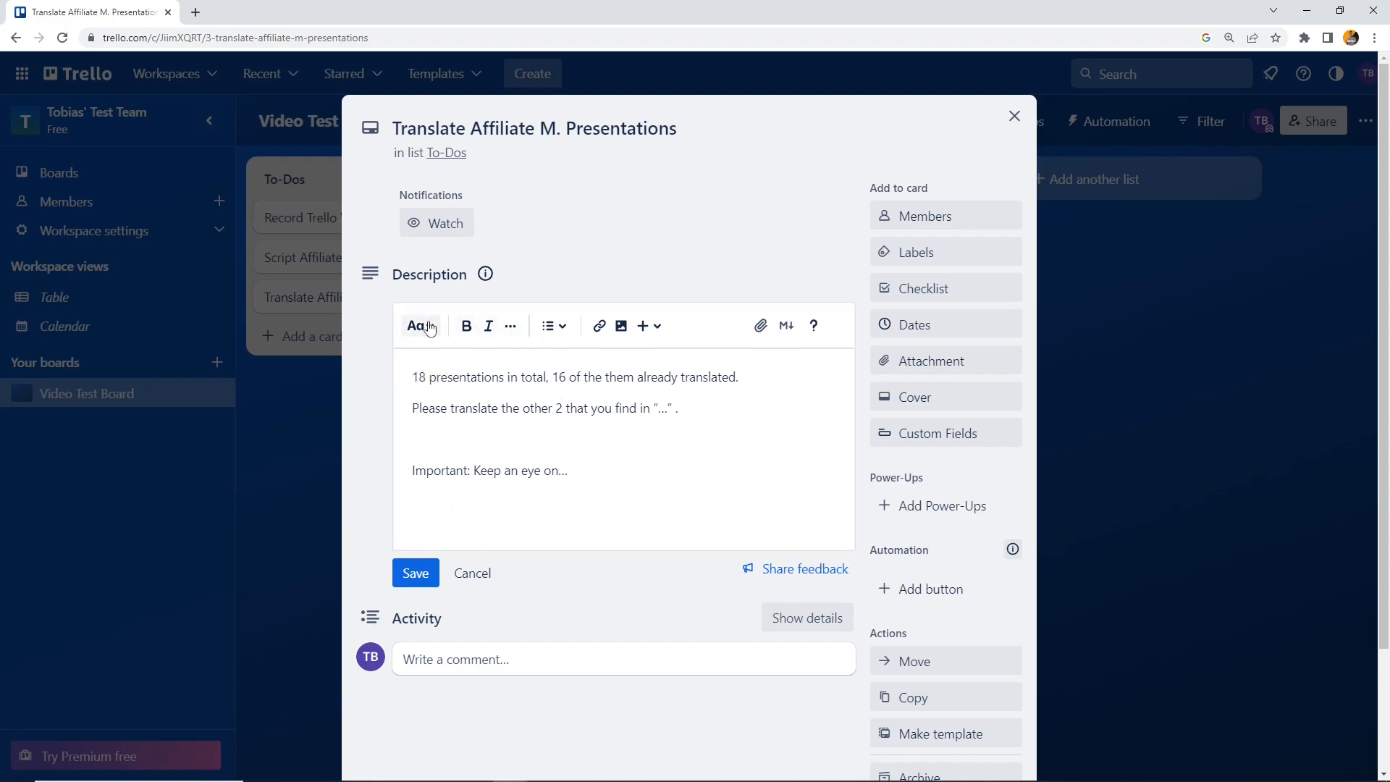
{"action": "double_click", "coordinate": [471, 377]}
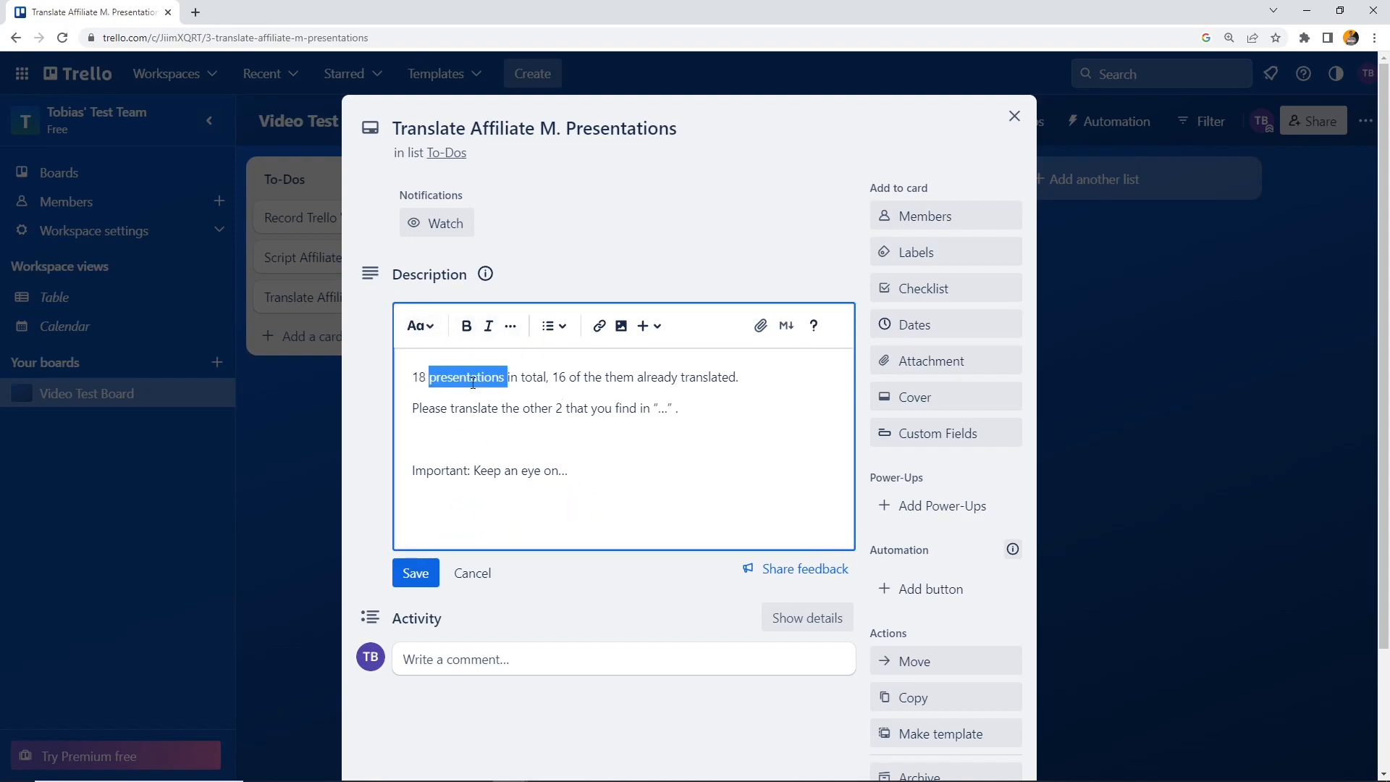
{"action": "double_click", "coordinate": [419, 377]}
{"action": "left_click", "coordinate": [466, 326]}
{"action": "double_click", "coordinate": [561, 378]}
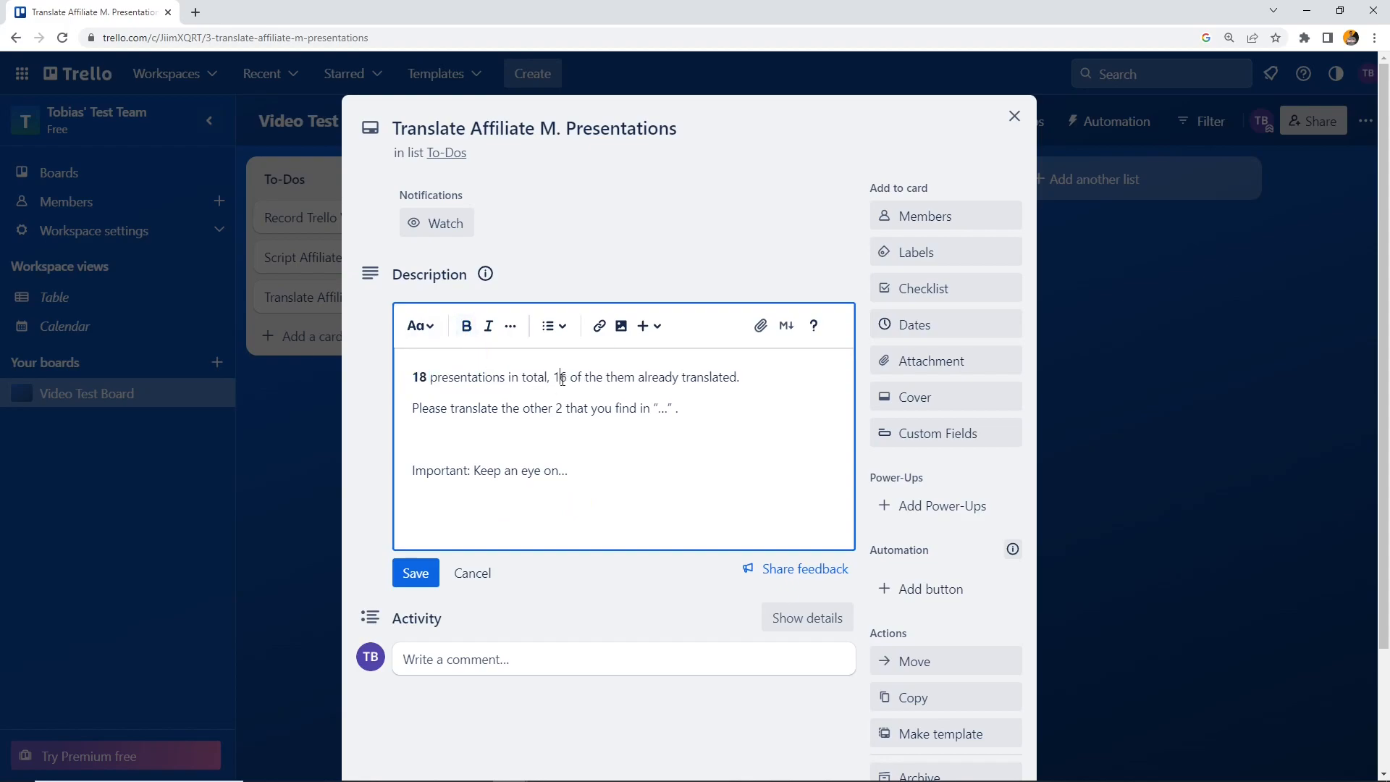
{"action": "left_click", "coordinate": [466, 325]}
{"action": "left_click", "coordinate": [566, 410]}
{"action": "triple_click", "coordinate": [564, 409]}
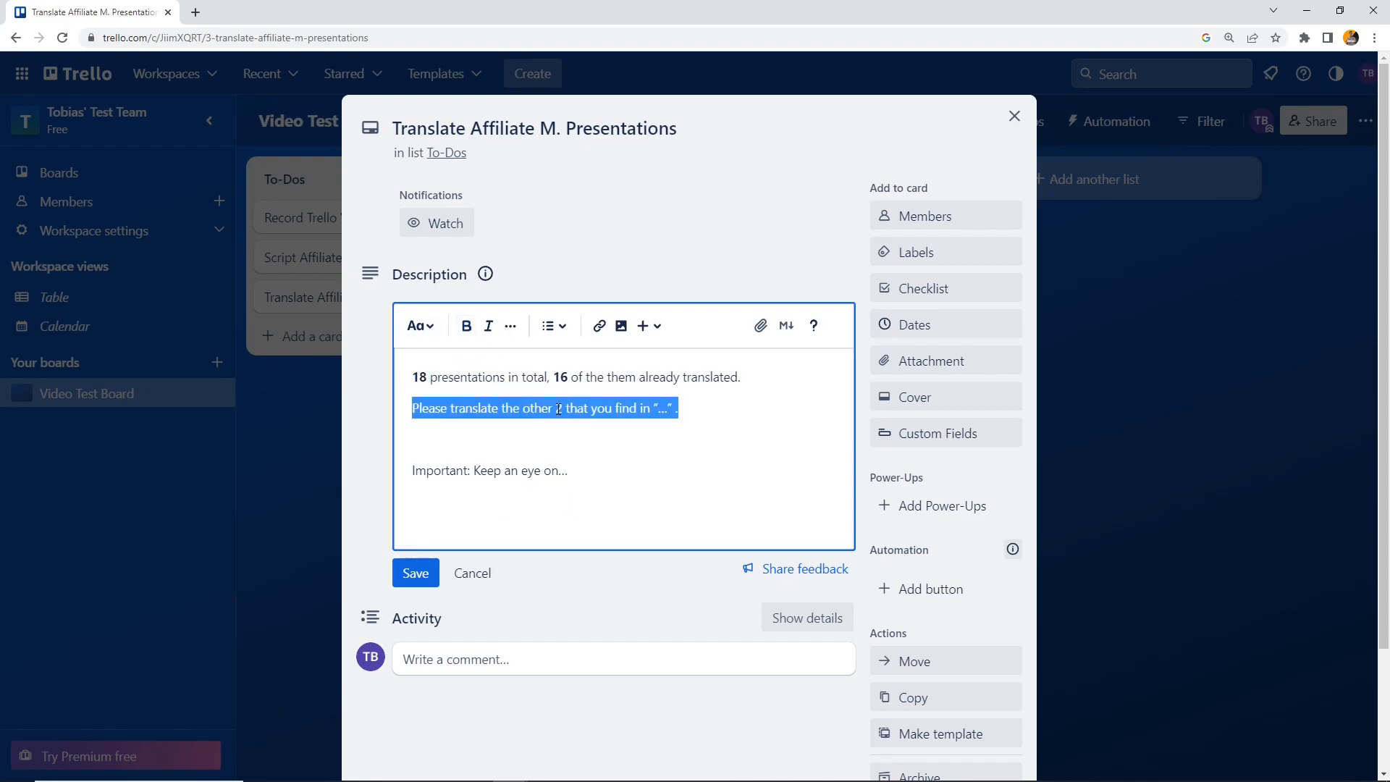
{"action": "double_click", "coordinate": [559, 410]}
{"action": "left_click", "coordinate": [466, 325]}
Italicize the word "Important:" in the description and look over the available text styles
{"action": "left_click_drag", "start_coordinate": [472, 472], "coordinate": [412, 472]}
{"action": "left_click", "coordinate": [488, 326]}
{"action": "left_click", "coordinate": [418, 327]}
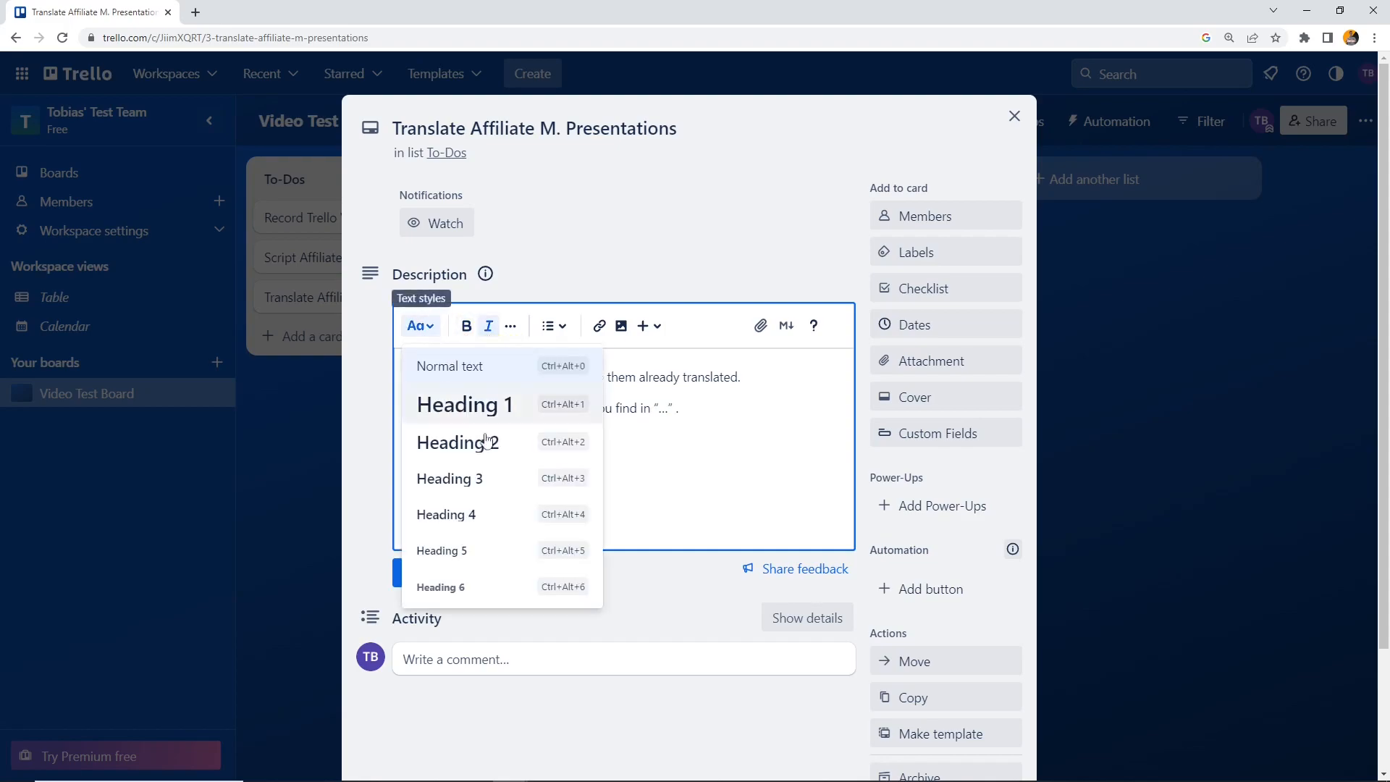
{"action": "left_click", "coordinate": [681, 443]}
Add the line "For the Affiliate Marketing course" at the very top of the description
{"action": "key", "text": "ctrl+Home"}
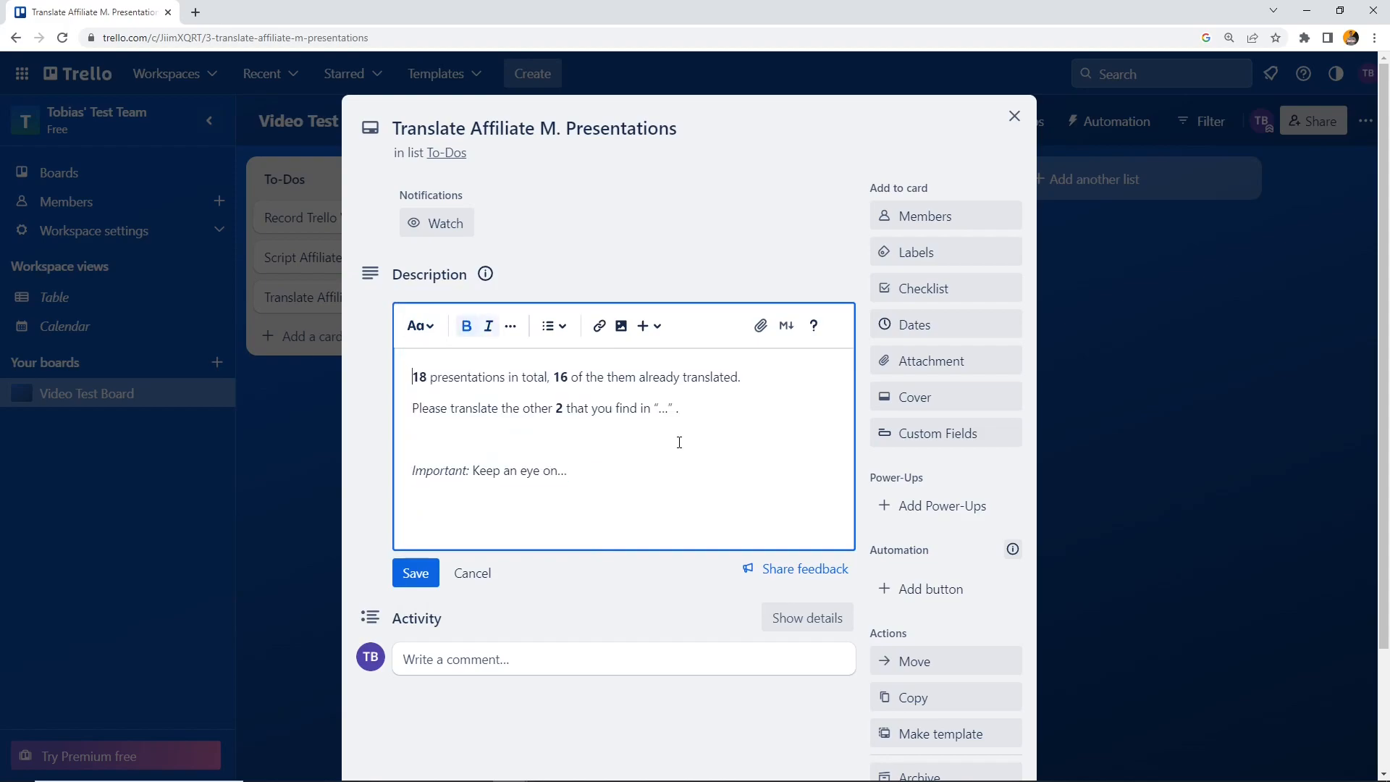
{"action": "key", "text": "Return"}
{"action": "key", "text": "Up"}
{"action": "type", "text": "For "}
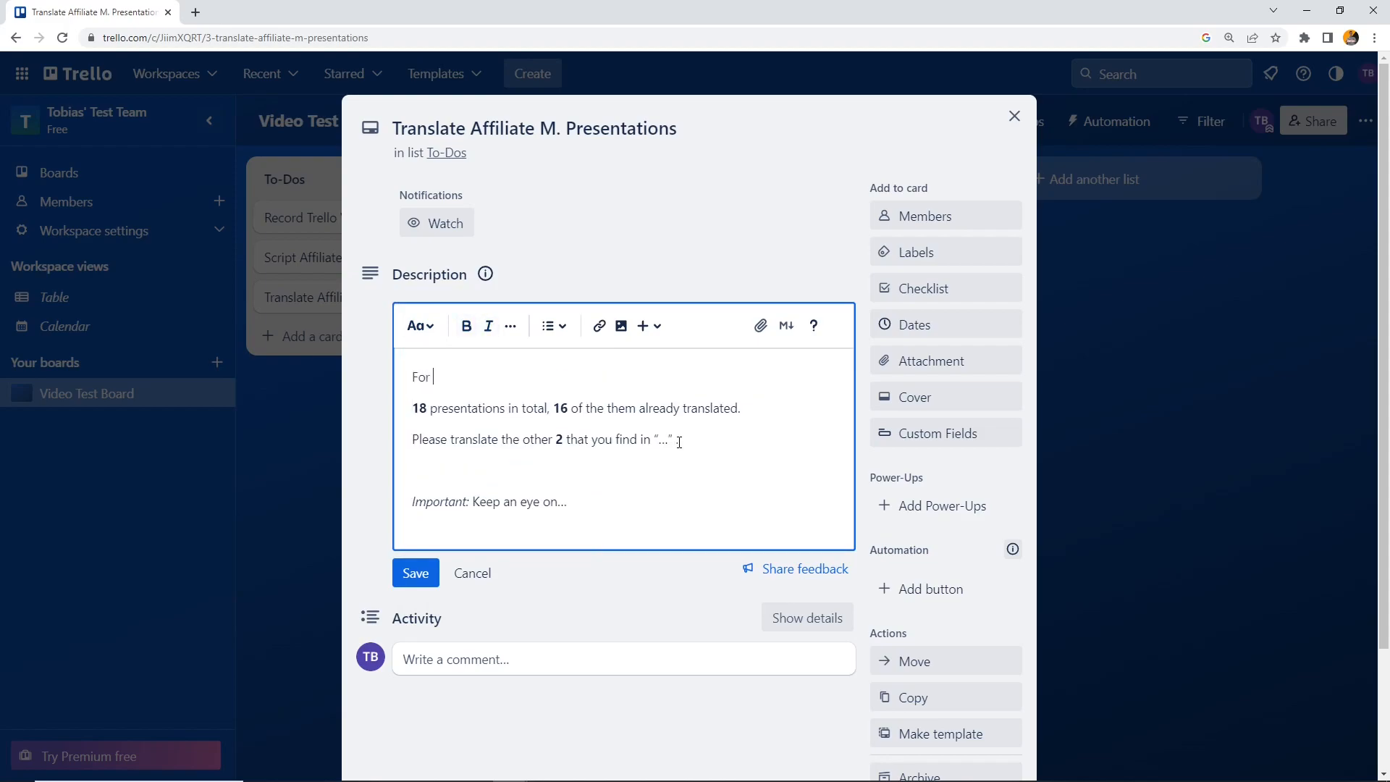
{"action": "type", "text": "the Affiliate Marketing course"}
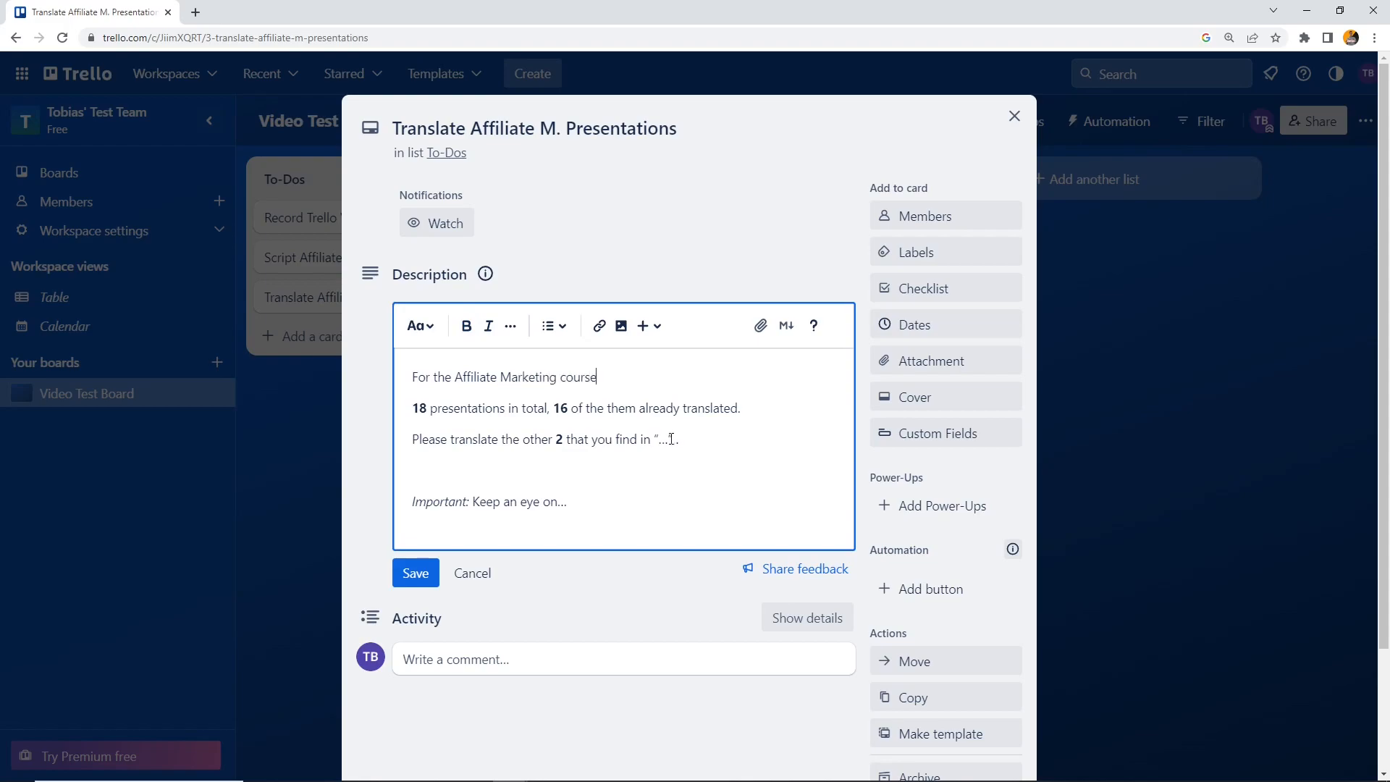
Format the line "For the Affiliate Marketing course" as Heading 1
{"action": "triple_click", "coordinate": [477, 377]}
{"action": "left_click", "coordinate": [418, 326]}
{"action": "left_click", "coordinate": [466, 406]}
{"action": "left_click", "coordinate": [550, 446]}
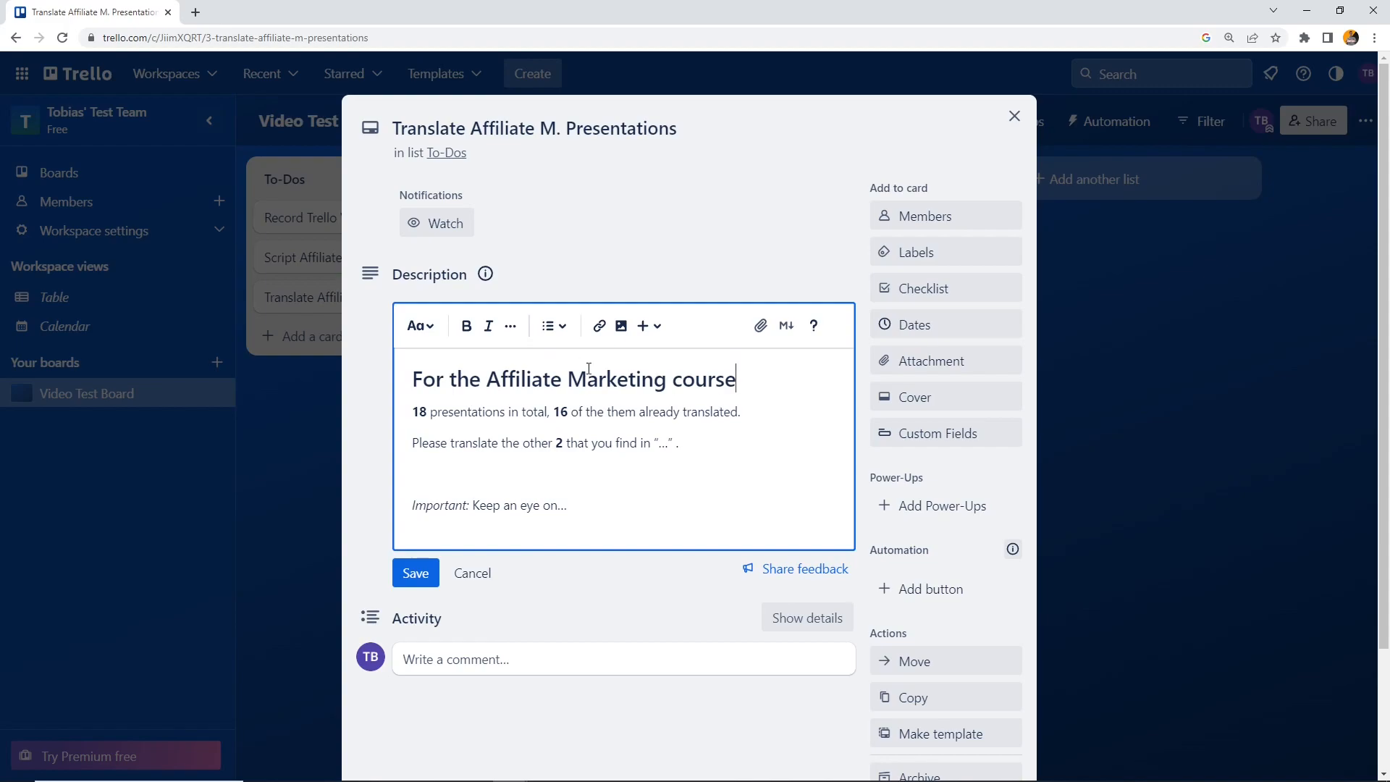
Look over the list formats and the link fields for the description without inserting anything
{"action": "left_click", "coordinate": [589, 465]}
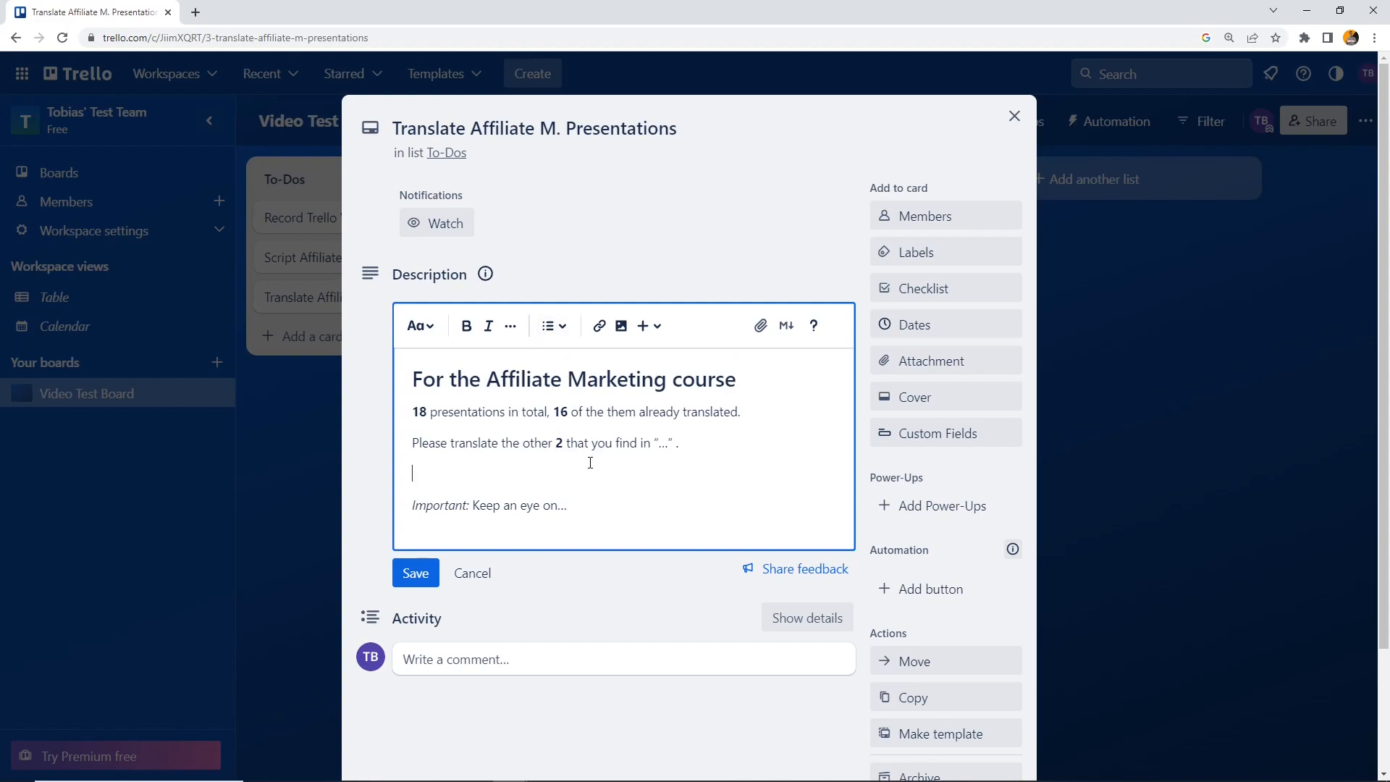
{"action": "left_click", "coordinate": [557, 325]}
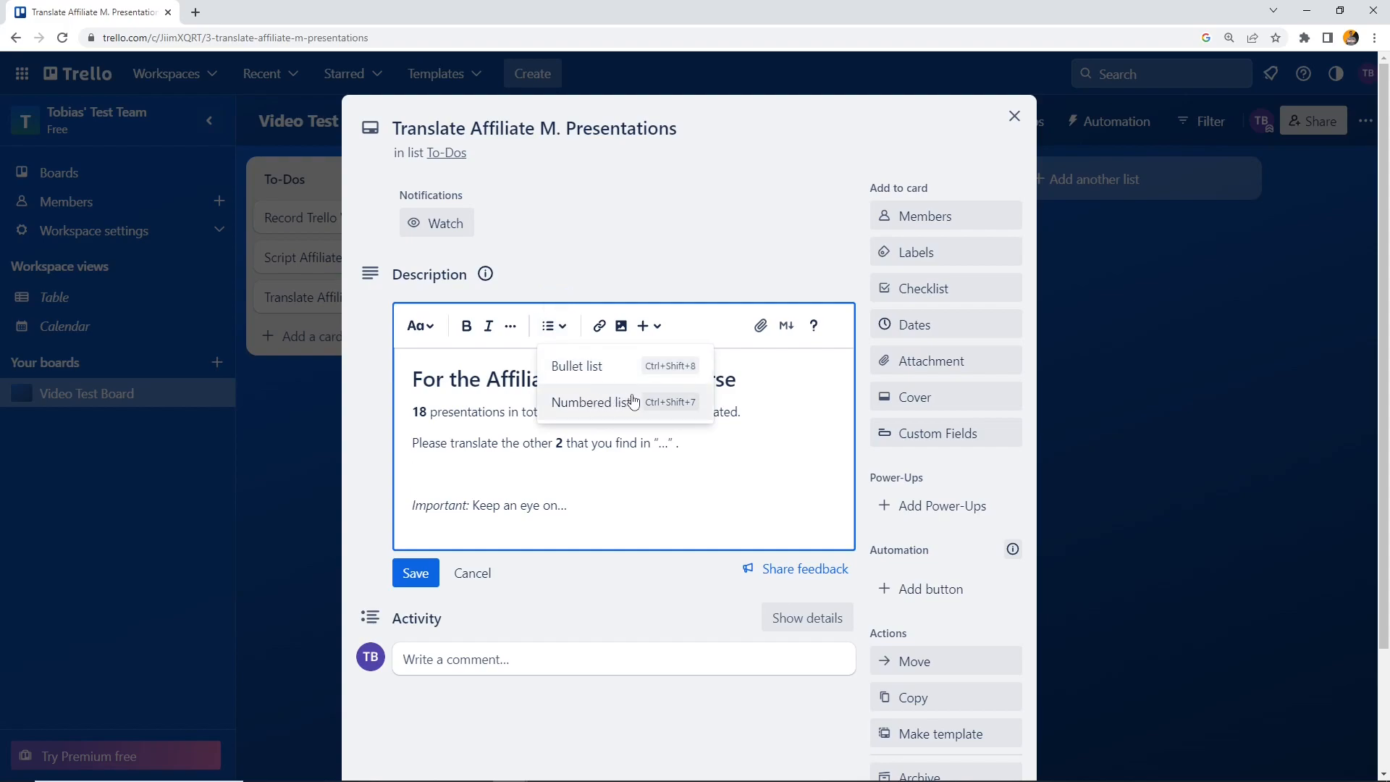
{"action": "left_click", "coordinate": [600, 326]}
{"action": "left_click", "coordinate": [751, 480]}
{"action": "double_click", "coordinate": [424, 445]}
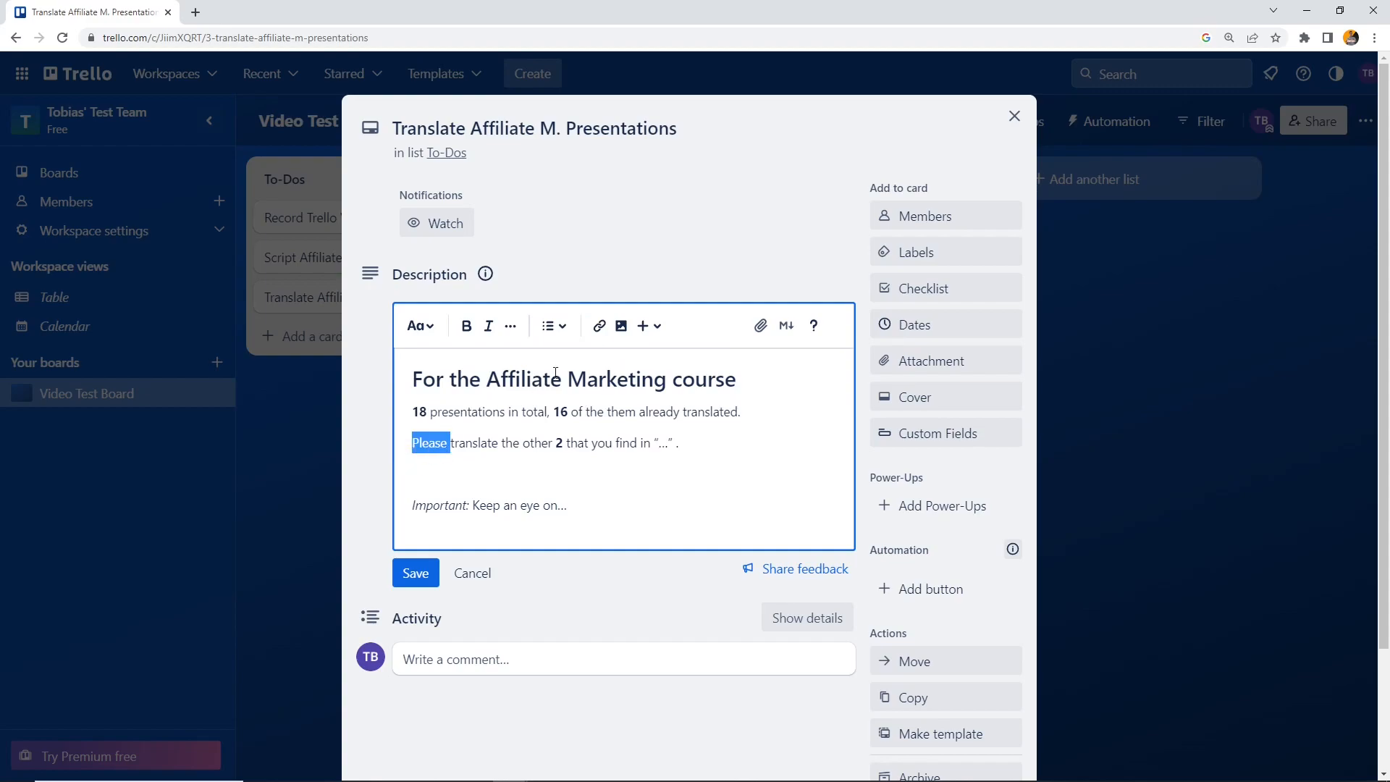
{"action": "left_click", "coordinate": [599, 326]}
{"action": "type", "text": "www.youtube.com"}
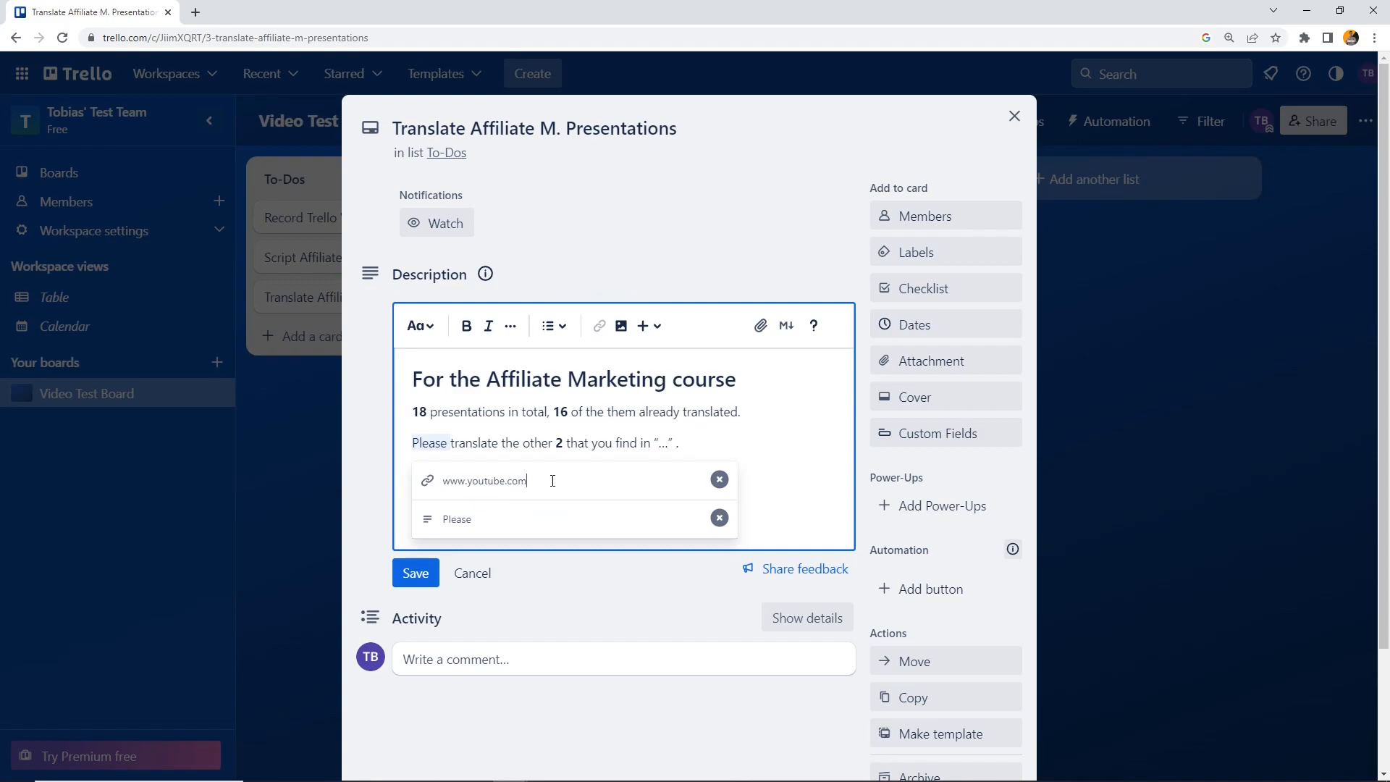
{"action": "key", "text": "Return"}
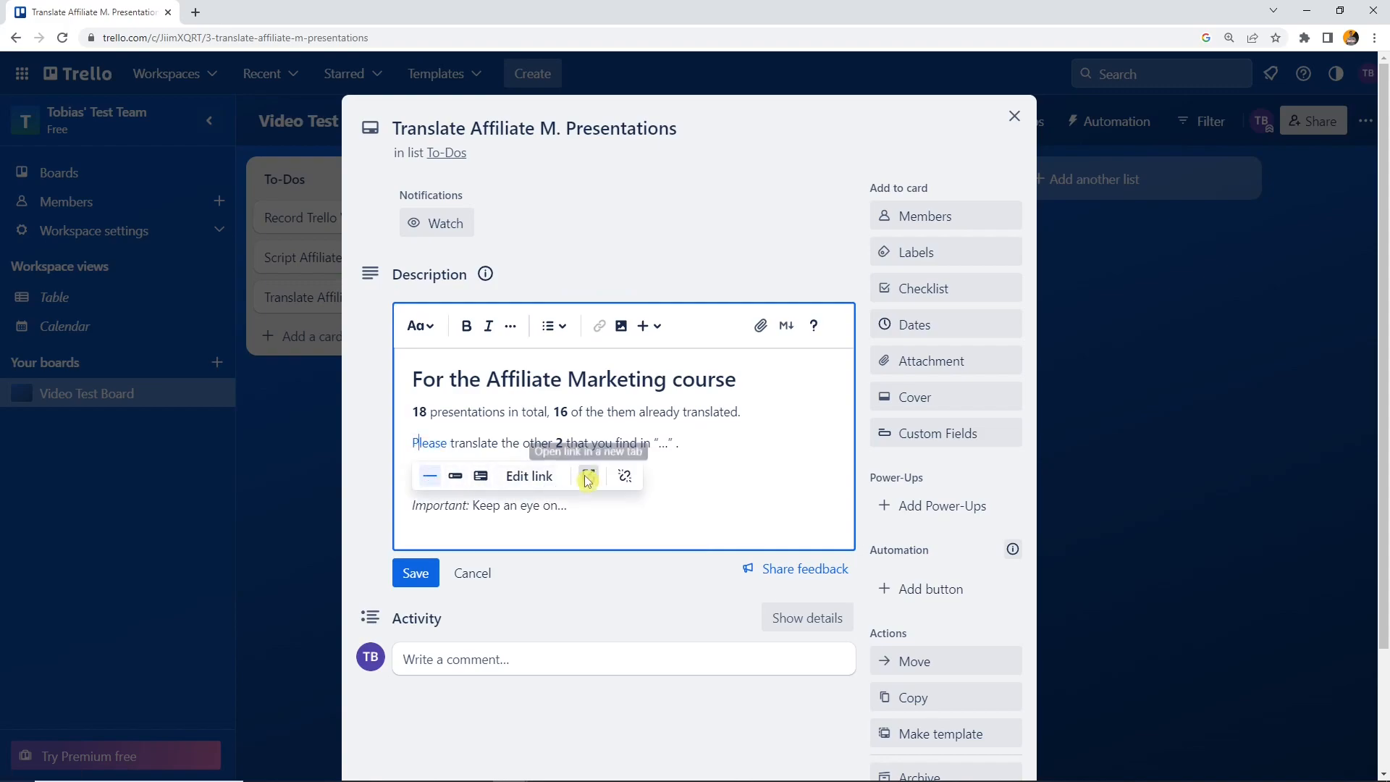
{"action": "left_click", "coordinate": [584, 476]}
{"action": "left_click", "coordinate": [340, 11]}
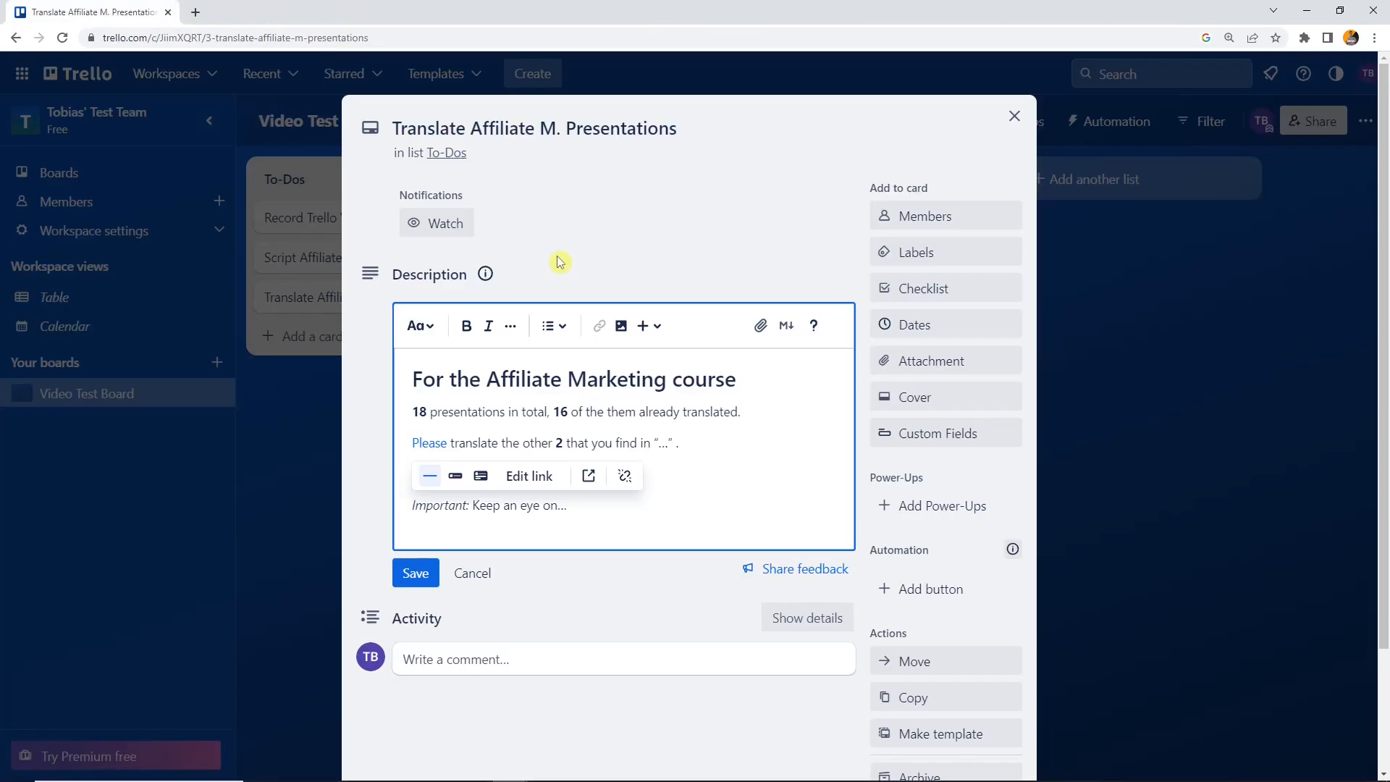
{"action": "left_click", "coordinate": [731, 443]}
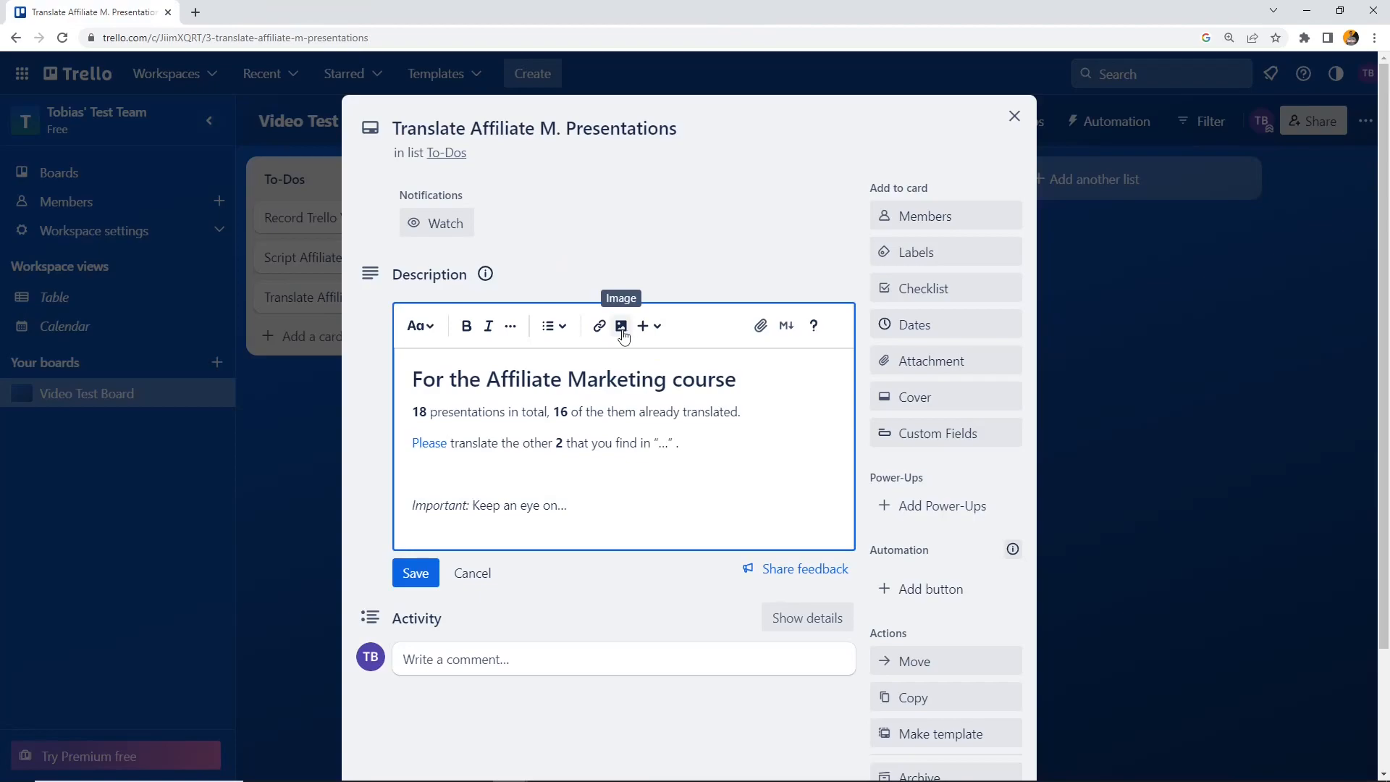
View the options for inserting an image into the description and leave without adding one
{"action": "left_click", "coordinate": [621, 327]}
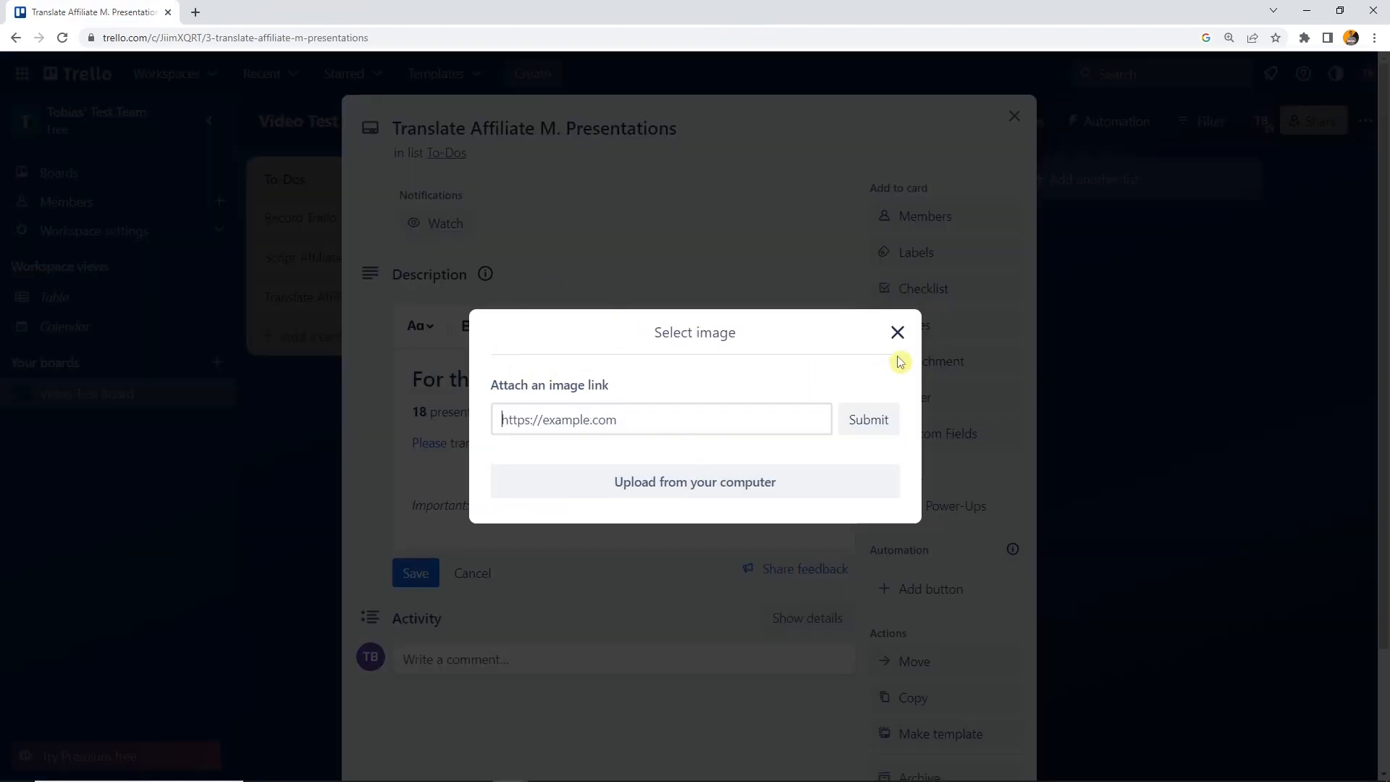
{"action": "left_click", "coordinate": [898, 332]}
Try inserting a mention of the board member in front of the heading and remove it
{"action": "left_click", "coordinate": [643, 326]}
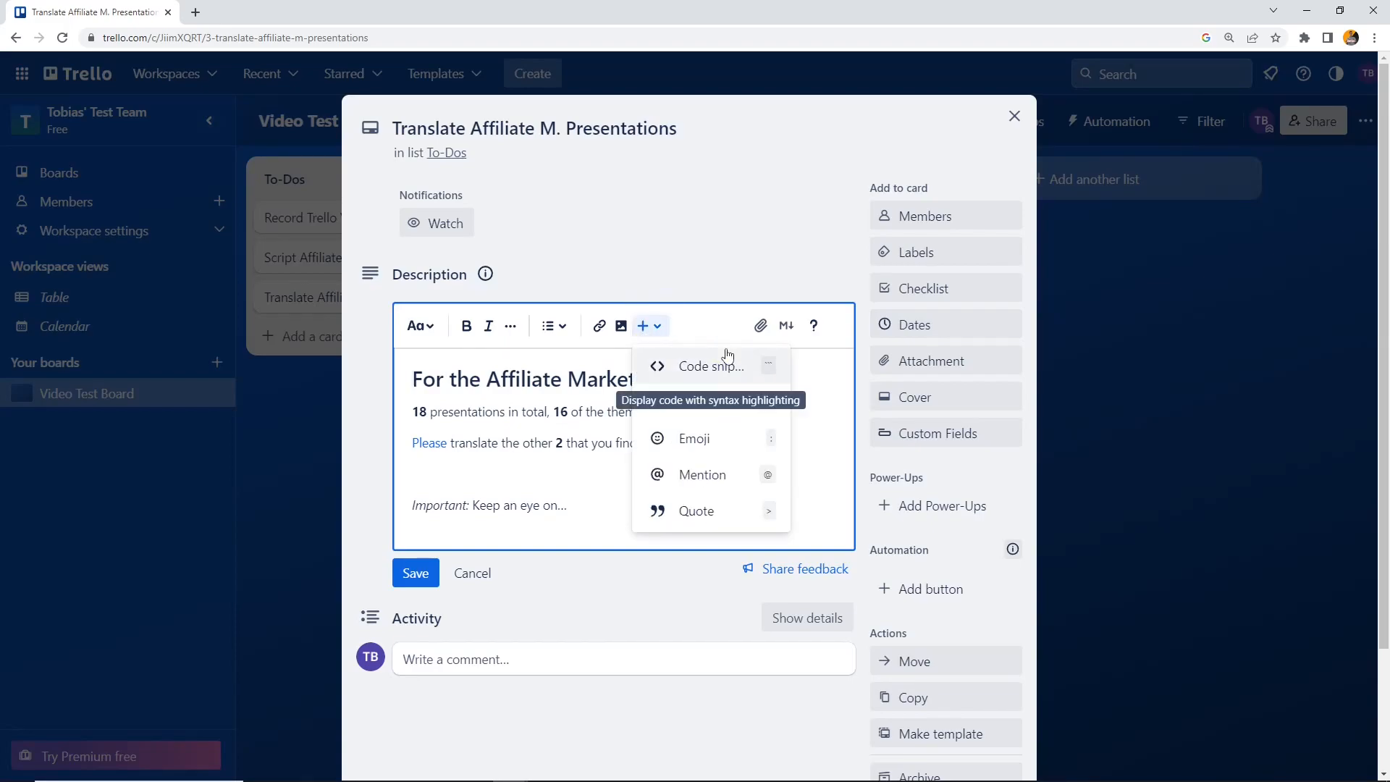
{"action": "left_click", "coordinate": [719, 477]}
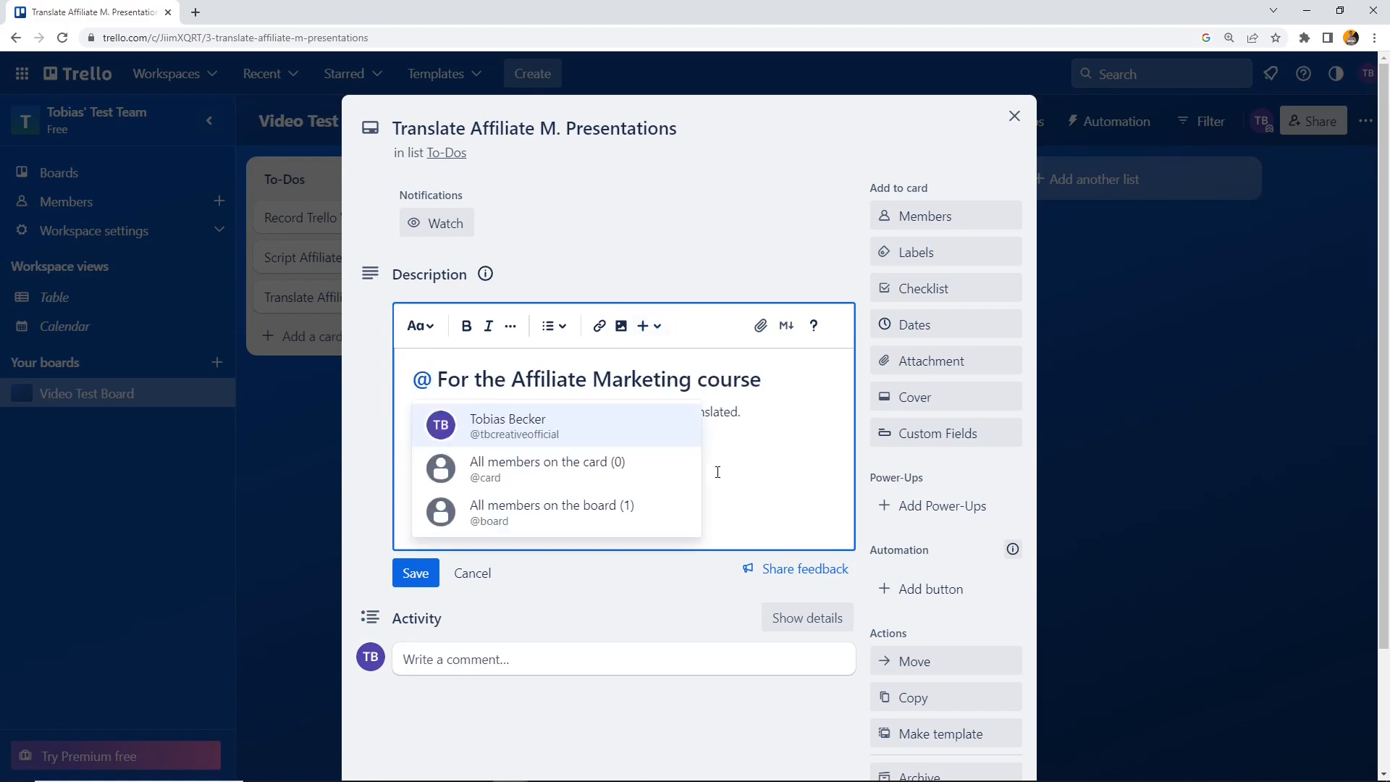
{"action": "left_click", "coordinate": [598, 433]}
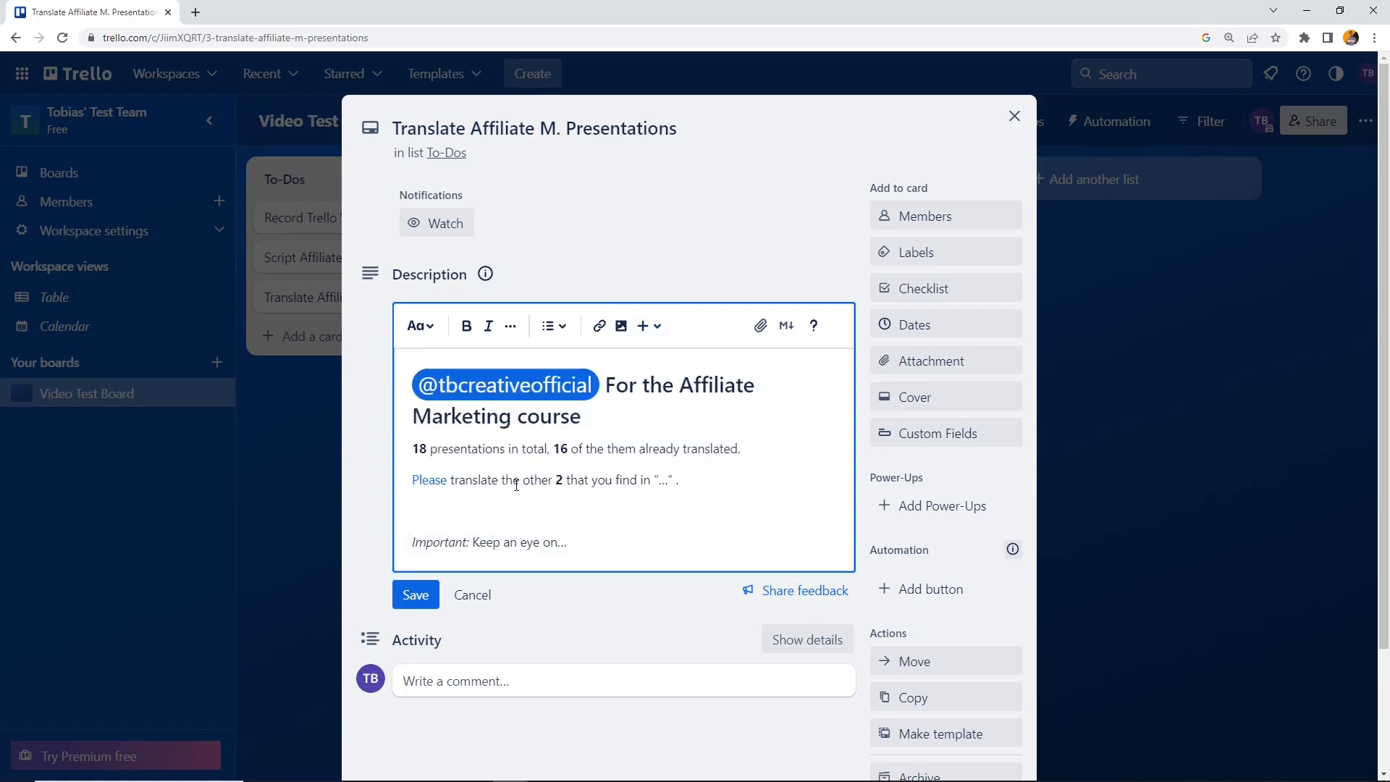
{"action": "key", "text": "BackSpace"}
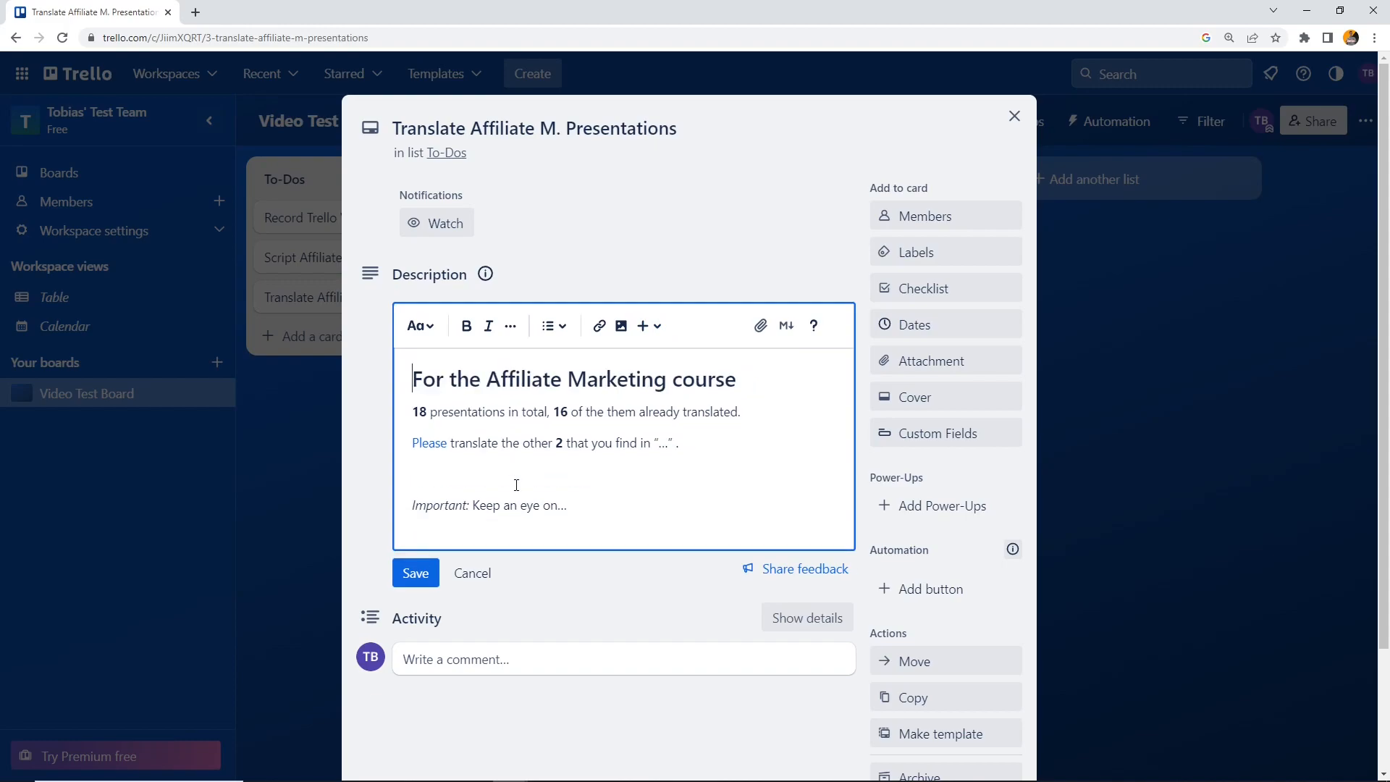
{"action": "left_click", "coordinate": [516, 485]}
Look at the file selection for attachments to the description, closing it without choosing a file
{"action": "left_click", "coordinate": [762, 327]}
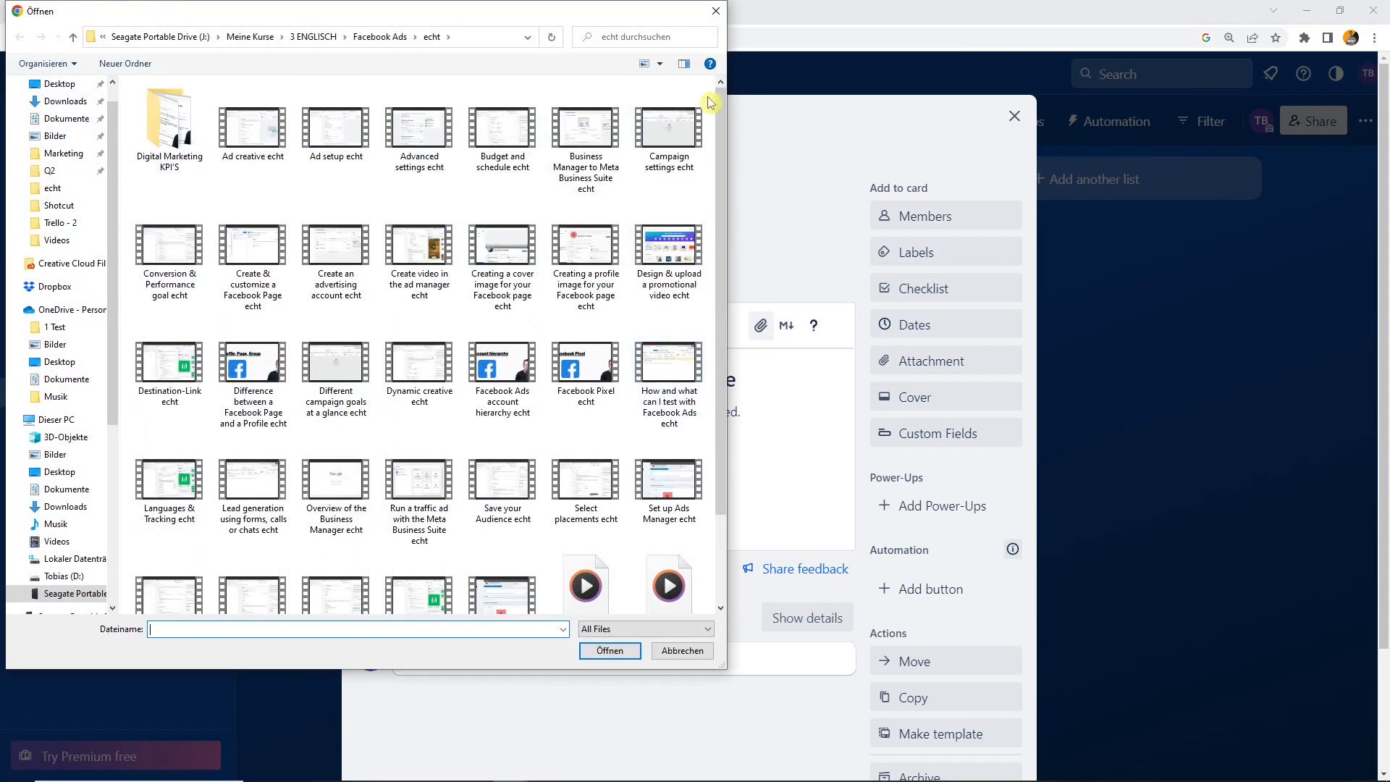
{"action": "left_click", "coordinate": [716, 11]}
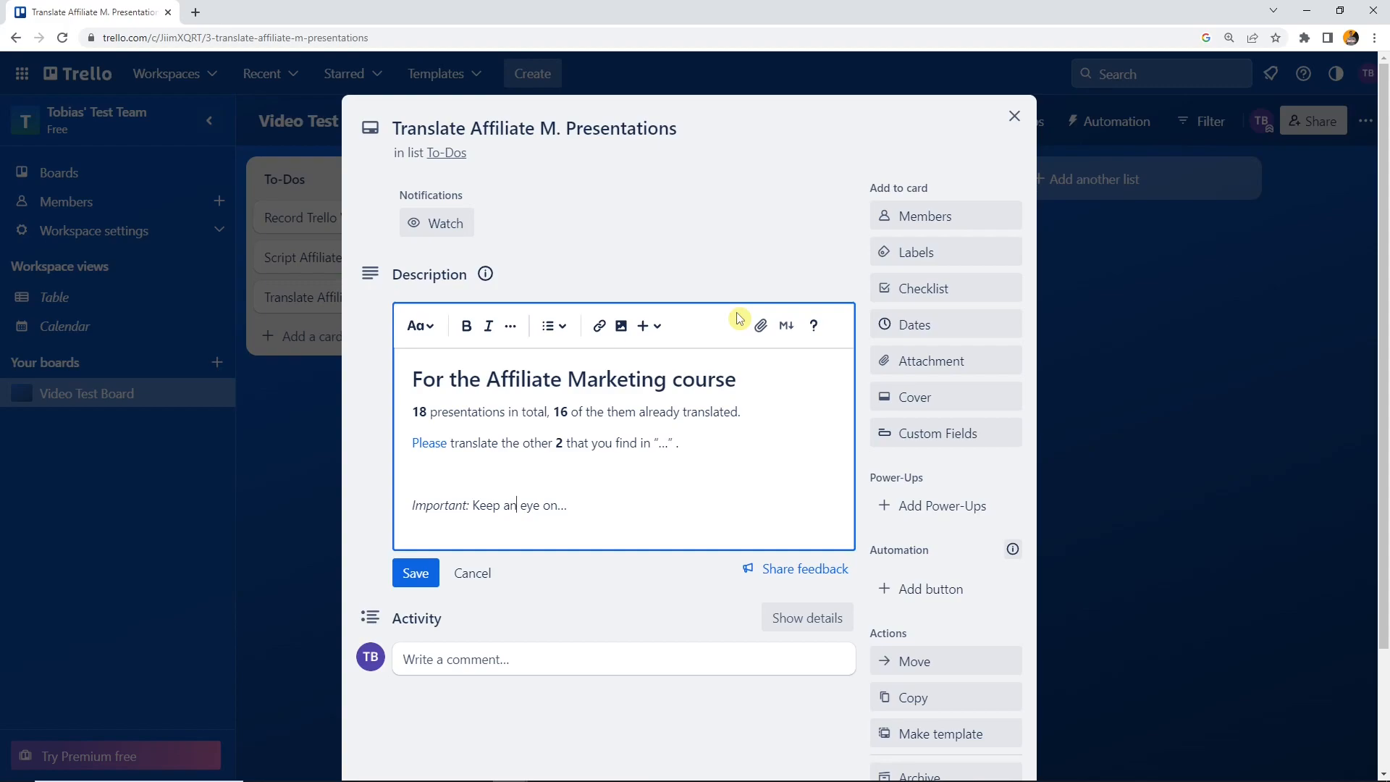
{"action": "left_click_drag", "start_coordinate": [716, 443], "coordinate": [403, 453]}
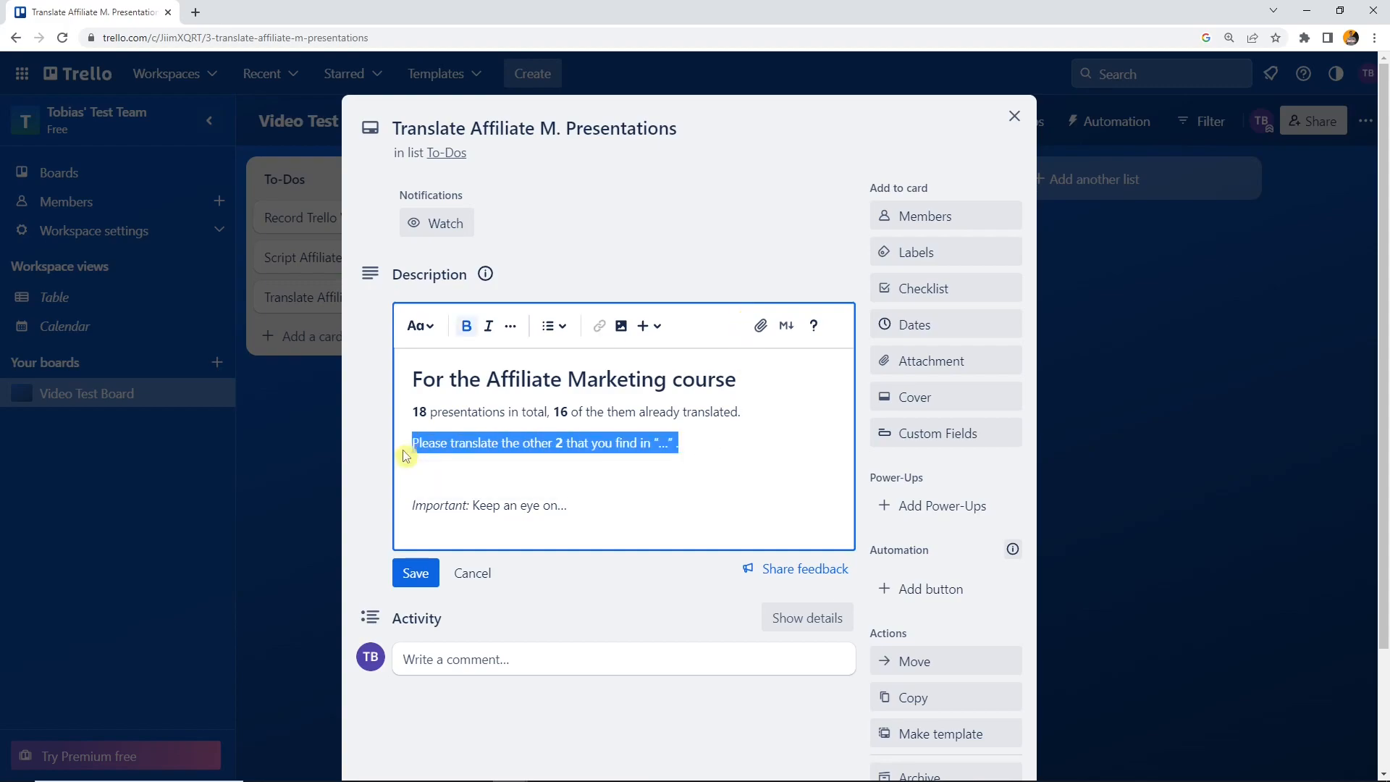
{"action": "left_click", "coordinate": [621, 443]}
{"action": "double_click", "coordinate": [663, 443]}
{"action": "left_click", "coordinate": [694, 474]}
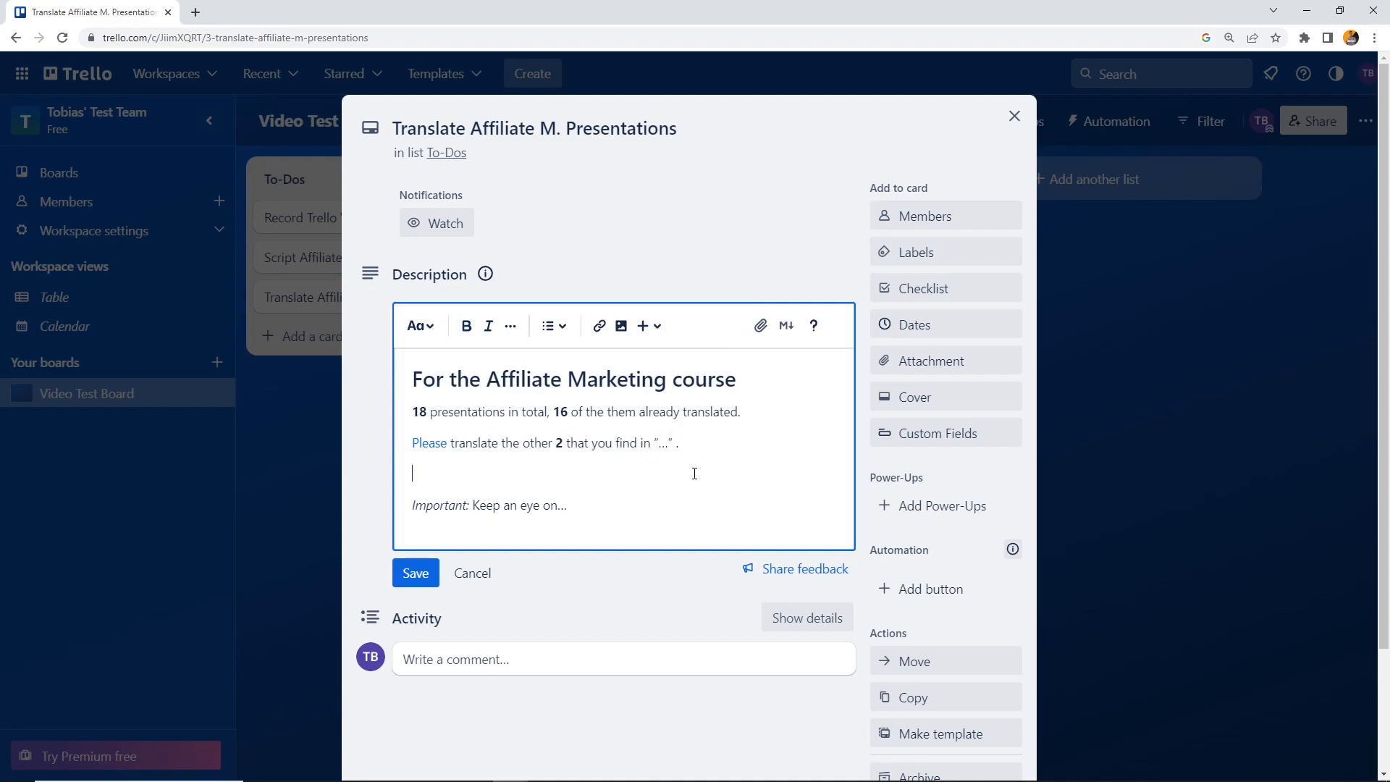
{"action": "left_click", "coordinate": [760, 326]}
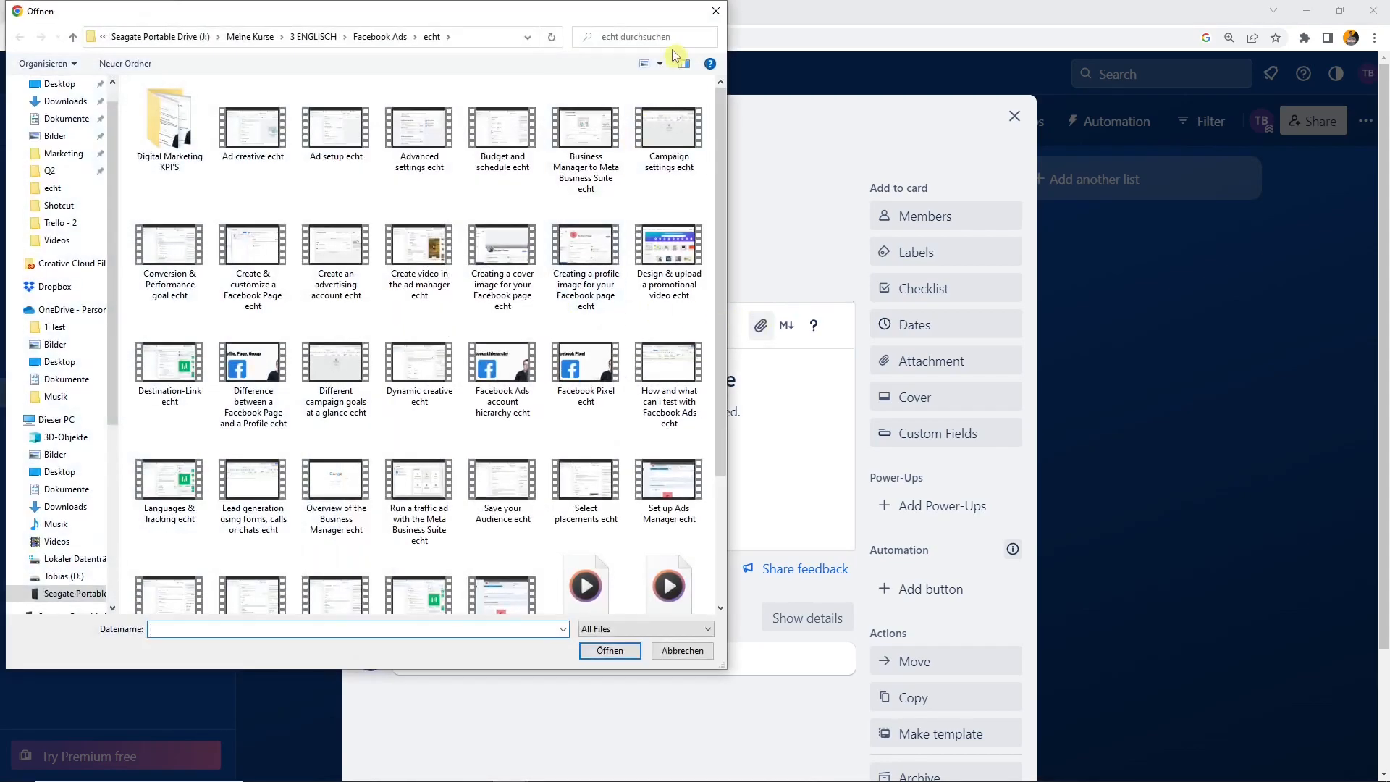
{"action": "left_click", "coordinate": [713, 13]}
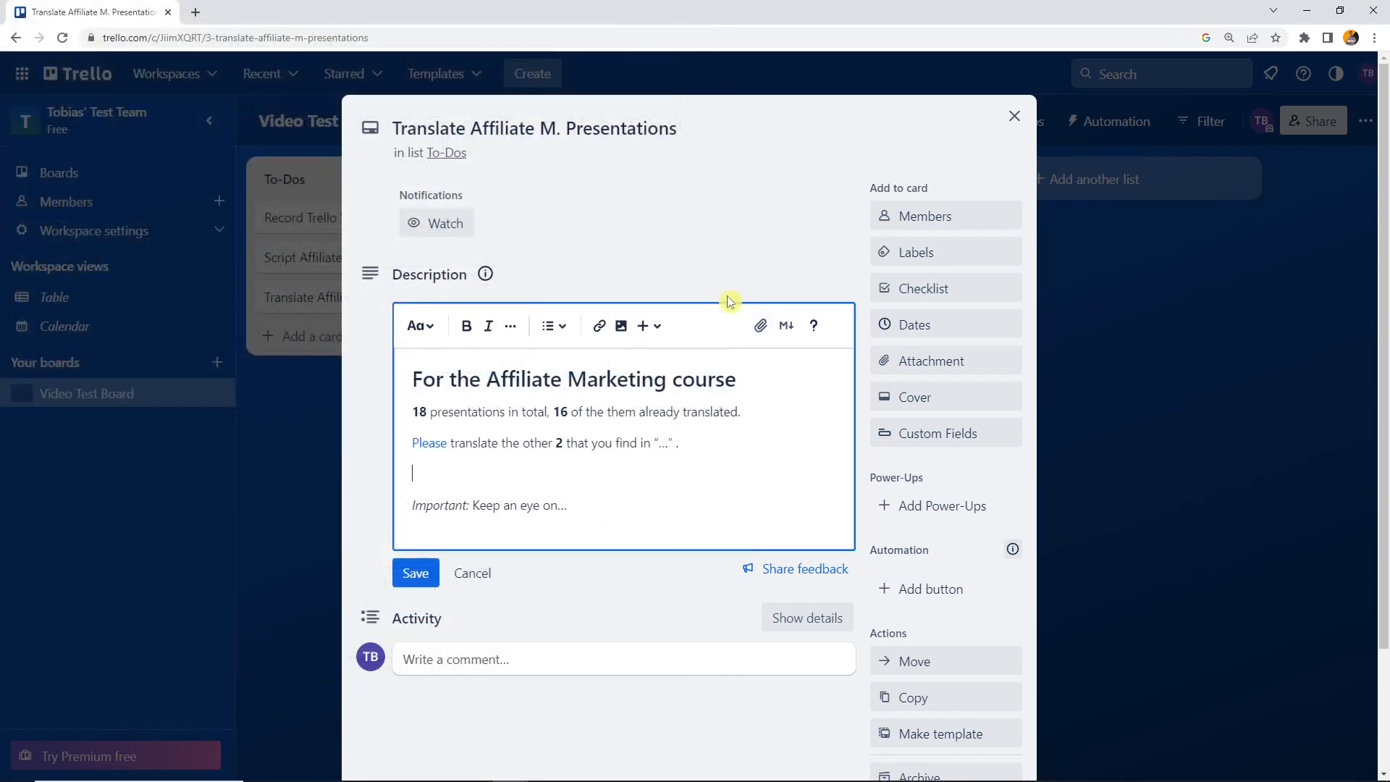
View the description's Markdown source, and read through the editor help's keyboard shortcuts and Markdown syntax
{"action": "left_click", "coordinate": [784, 326]}
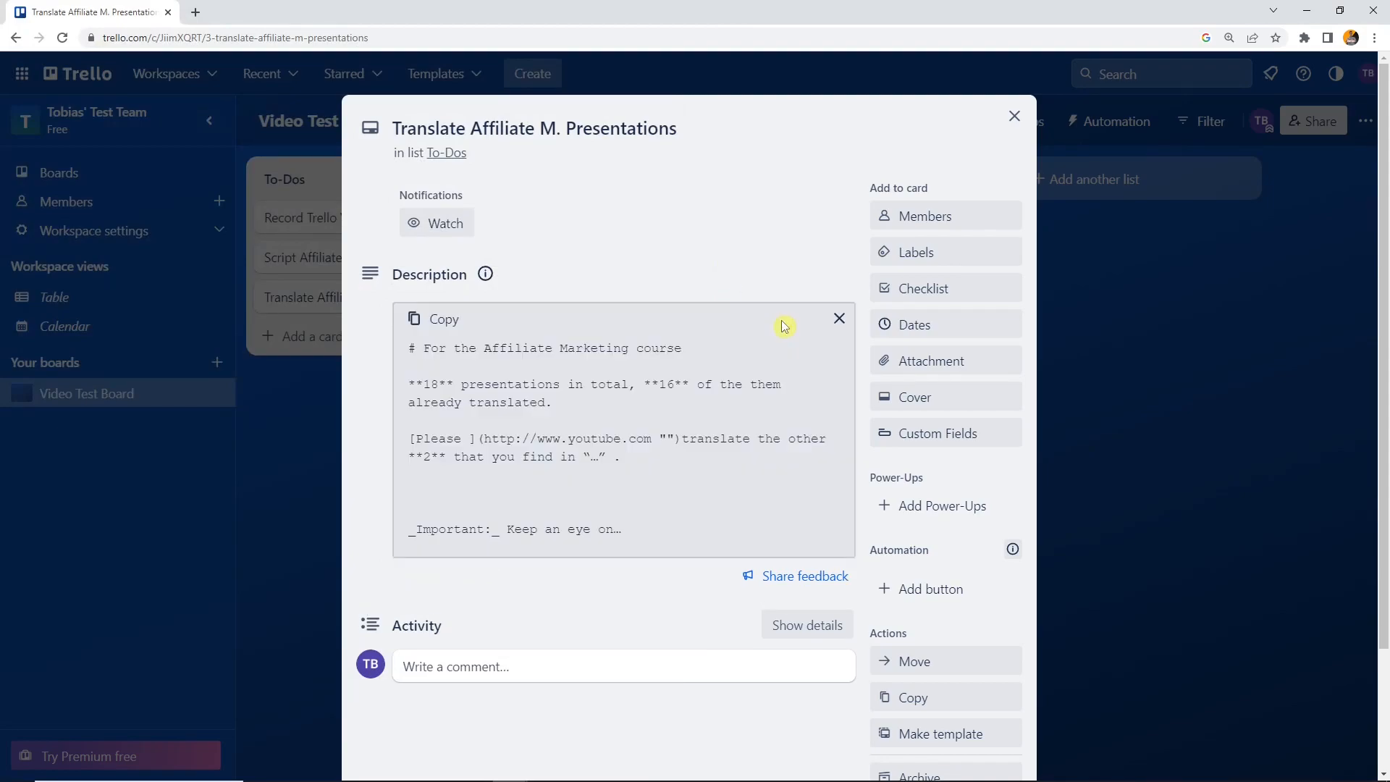
{"action": "left_click", "coordinate": [838, 318]}
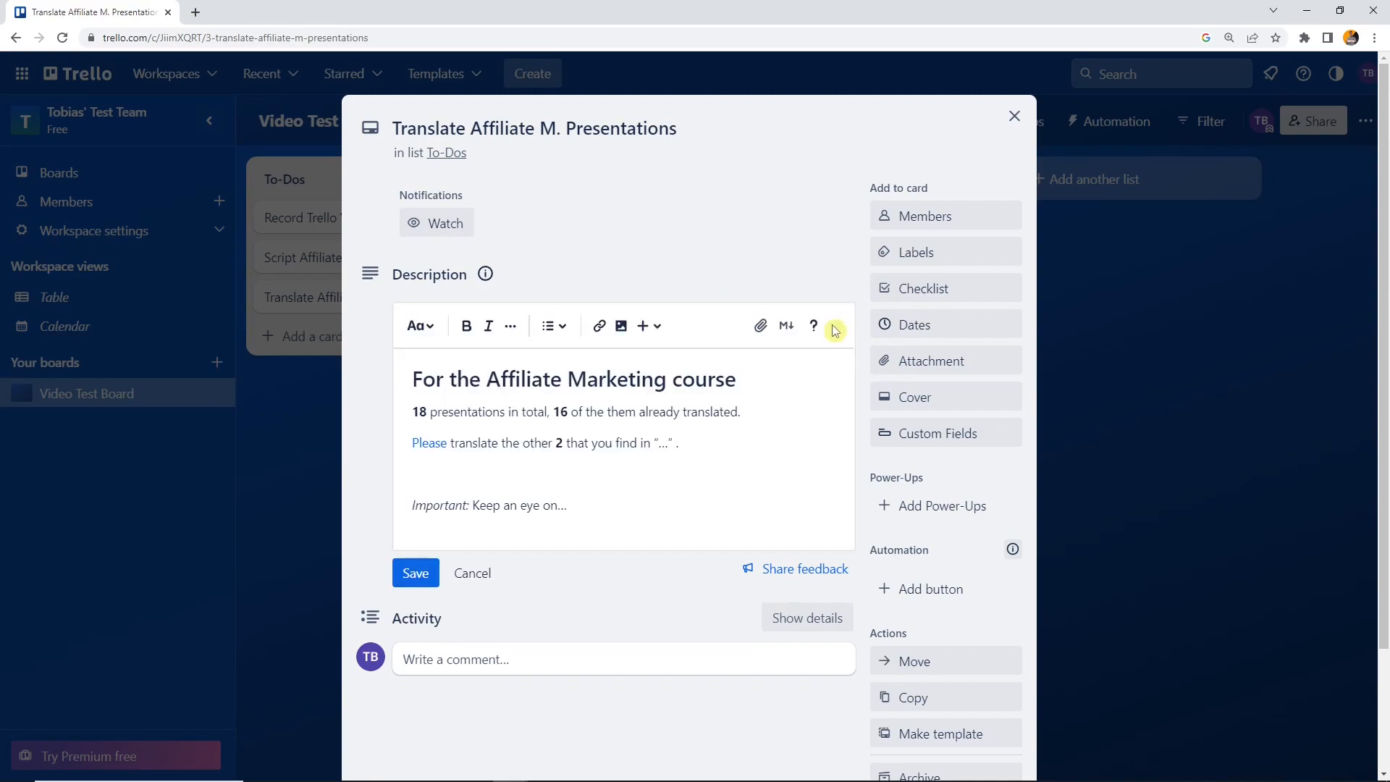
{"action": "left_click", "coordinate": [811, 329]}
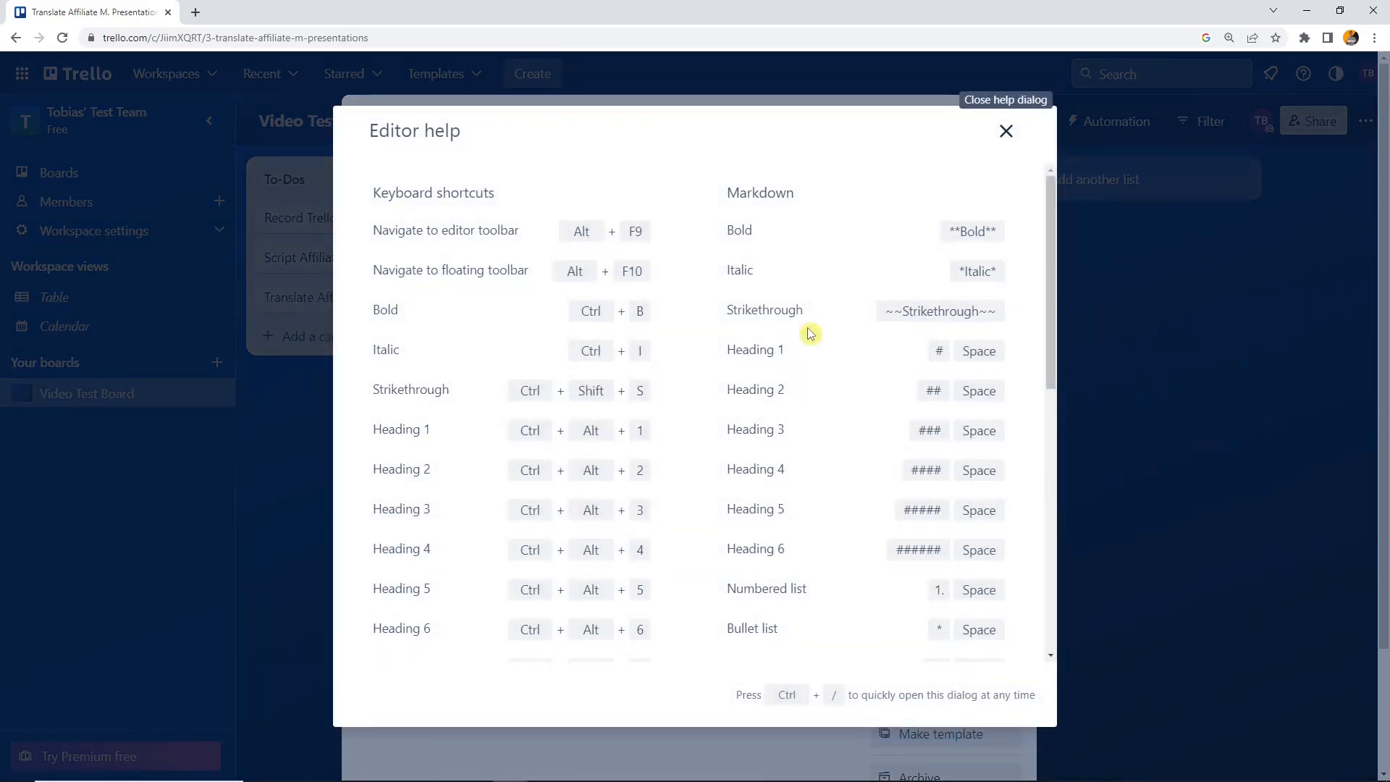
{"action": "scroll", "coordinate": [810, 333], "scroll_direction": "down", "scroll_amount": 8}
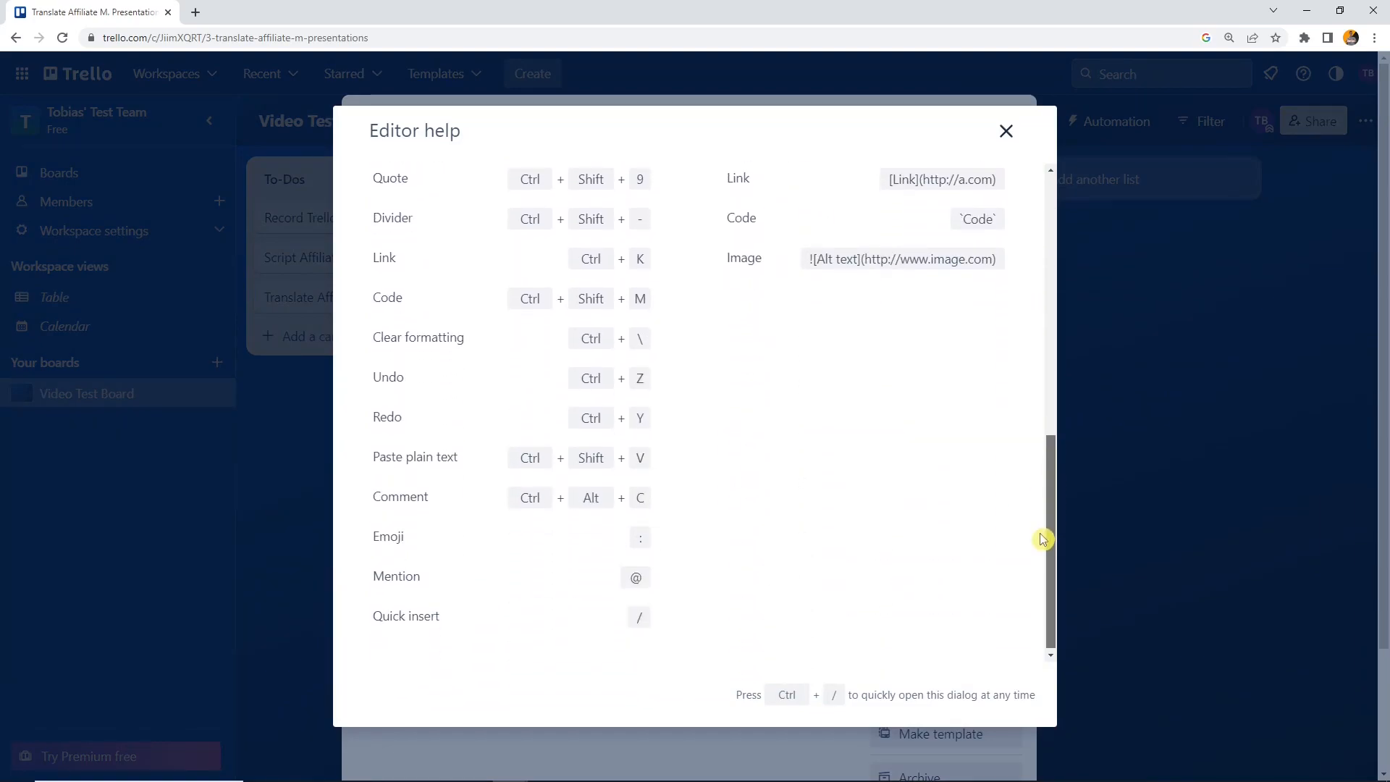
{"action": "left_click_drag", "start_coordinate": [1042, 539], "coordinate": [1064, 232]}
{"action": "left_click", "coordinate": [1003, 133]}
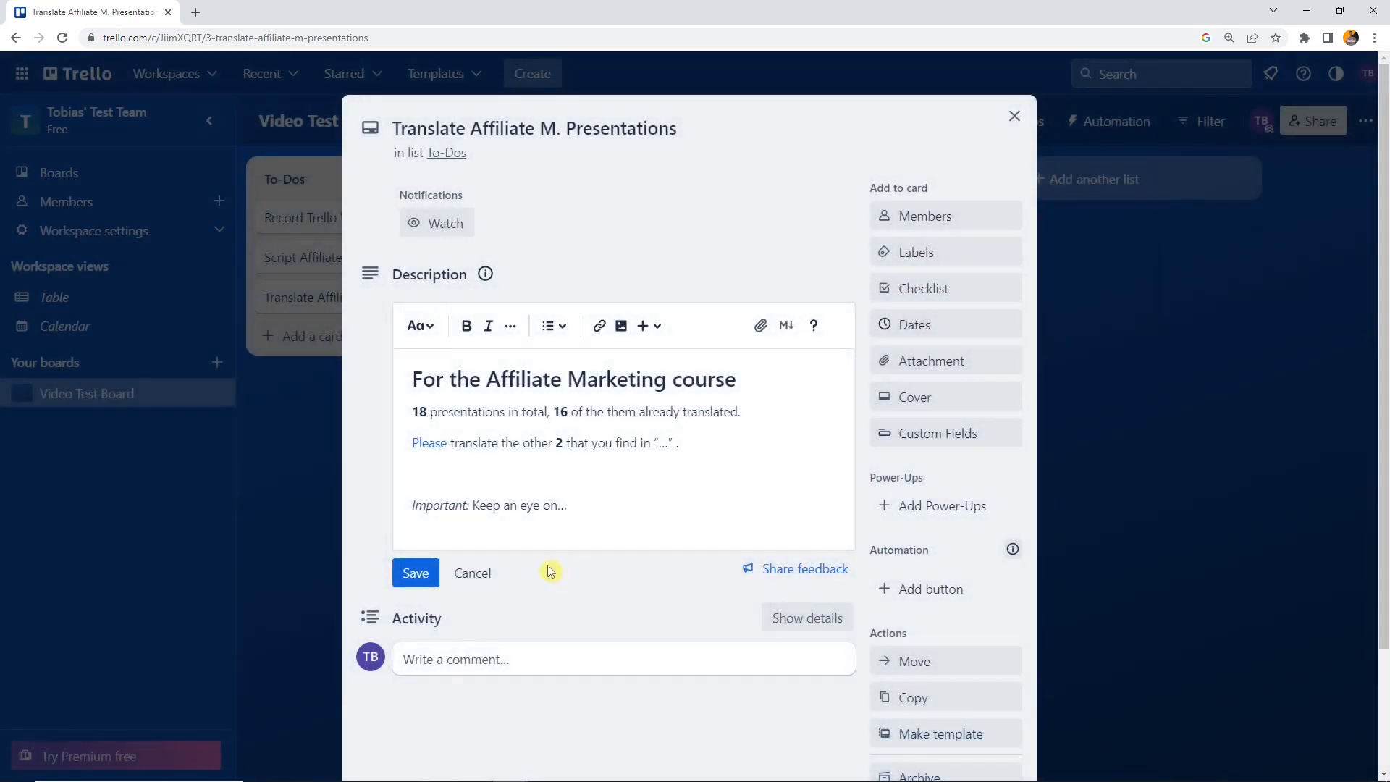
Save the description and post the comment "I did 2 of them and changed the description based on that. The rest I will do tomorrow."
{"action": "left_click", "coordinate": [399, 572]}
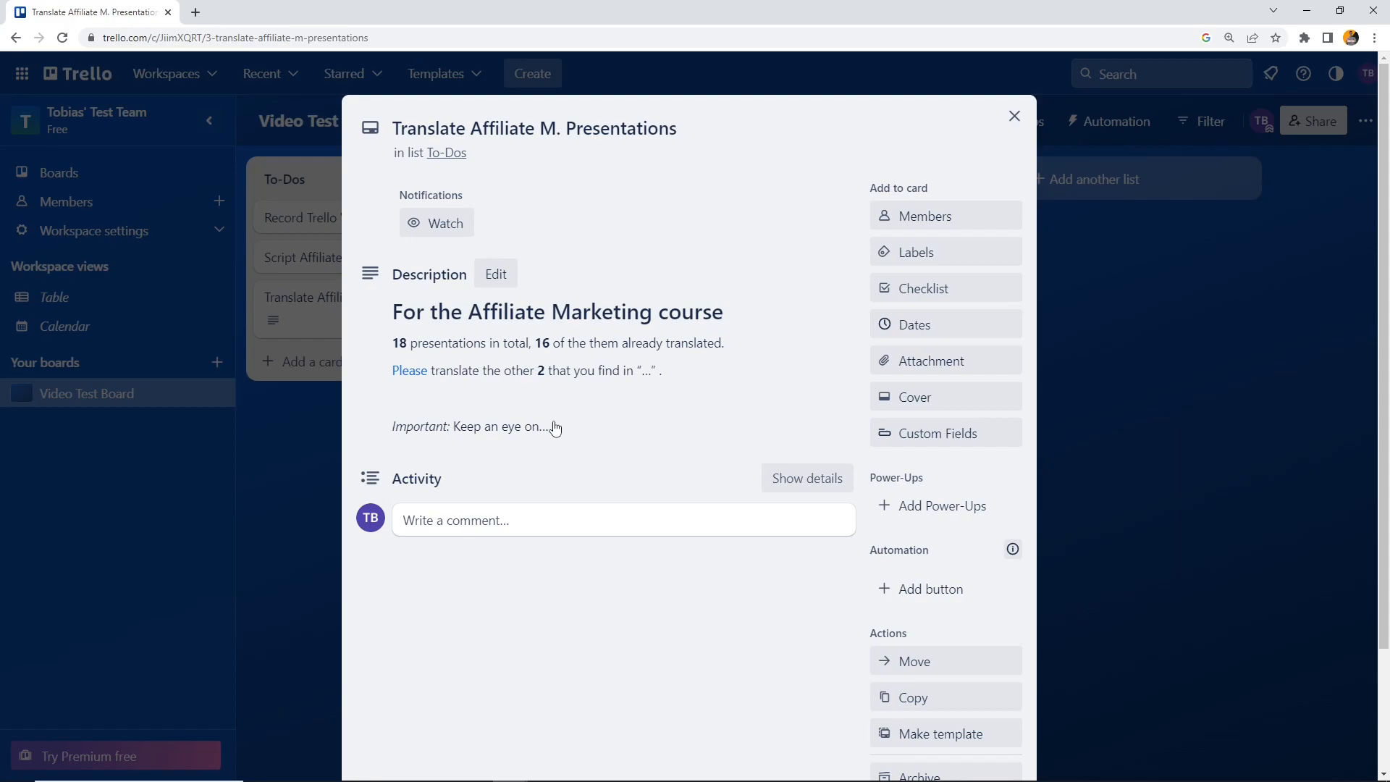
{"action": "left_click", "coordinate": [577, 518]}
{"action": "type", "text": "I"}
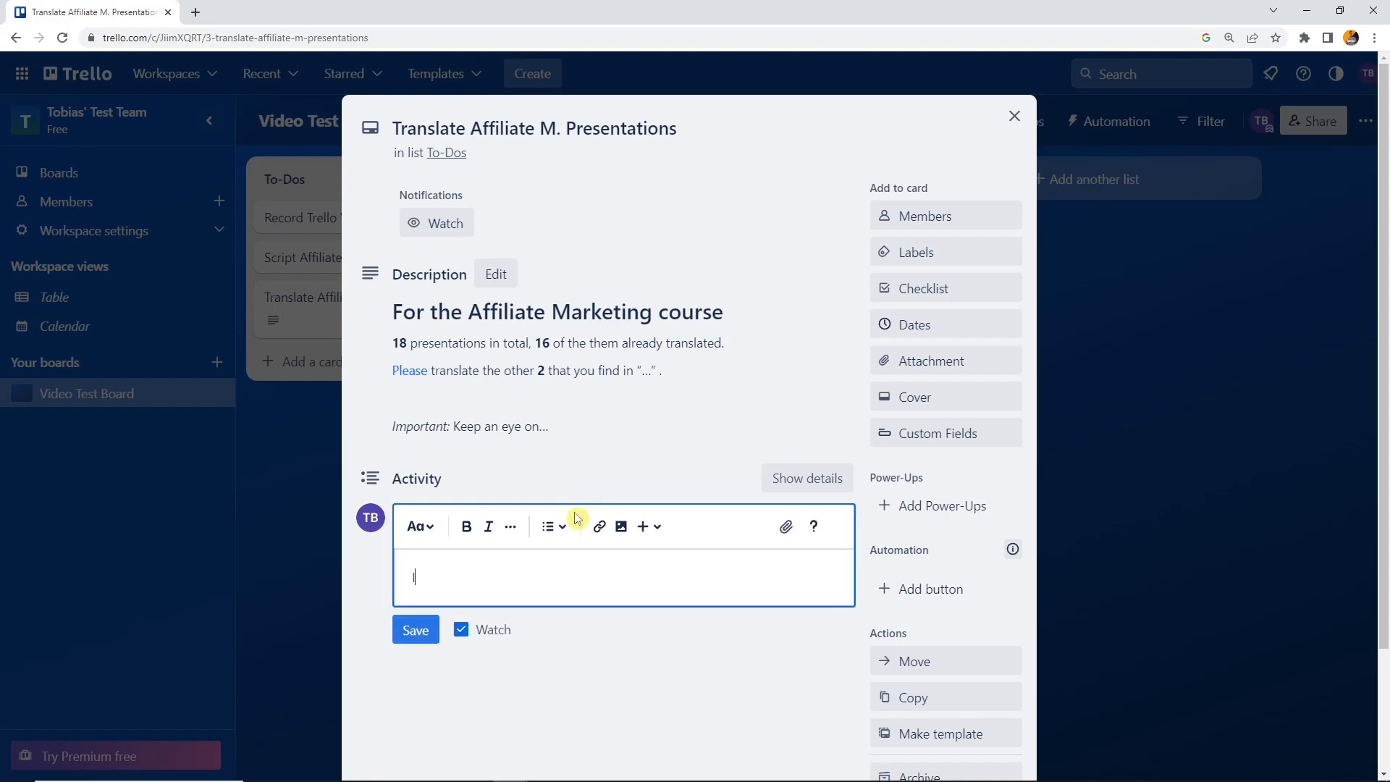
{"action": "type", "text": " did 2 of the"}
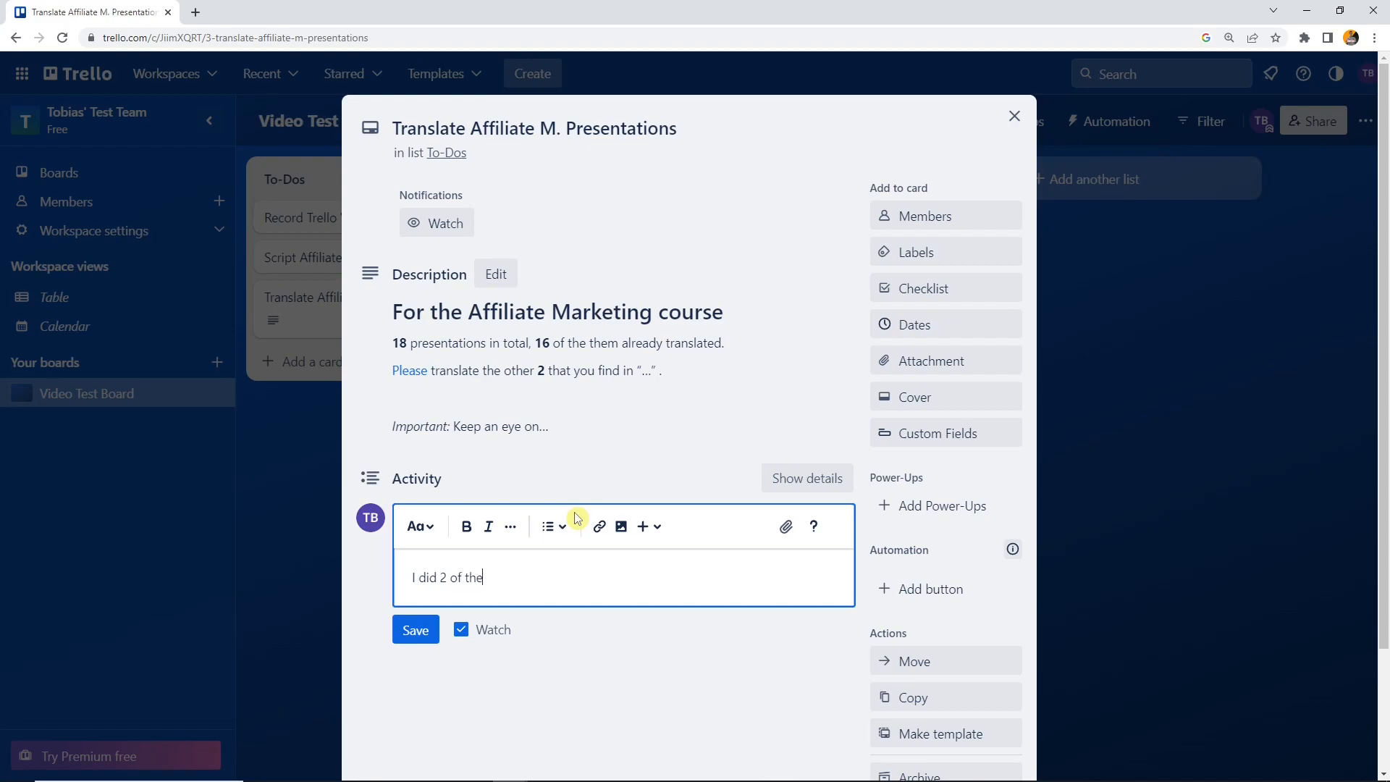
{"action": "type", "text": "m and changed the description basedo"}
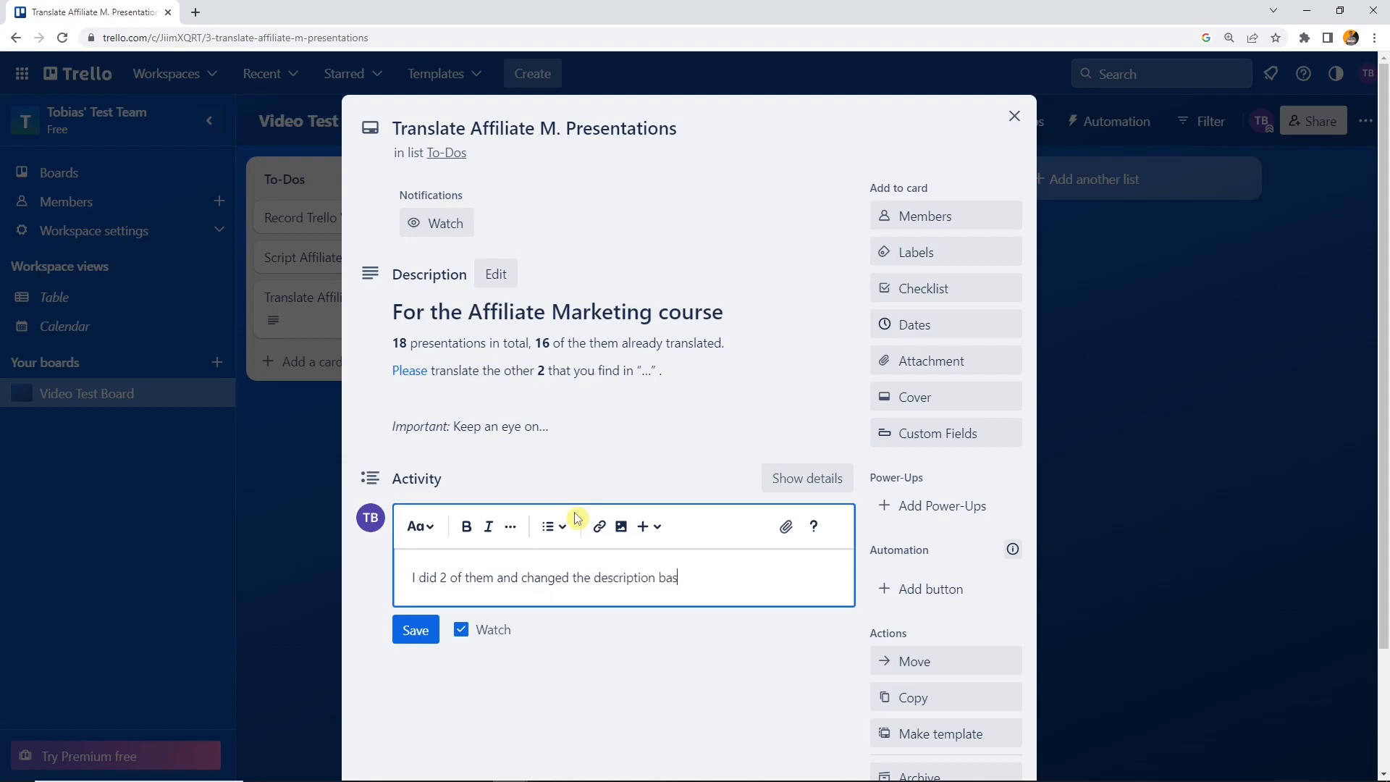
{"action": "key", "text": "BackSpace"}
{"action": "type", "text": "on that. The rest I will do tomorrow."}
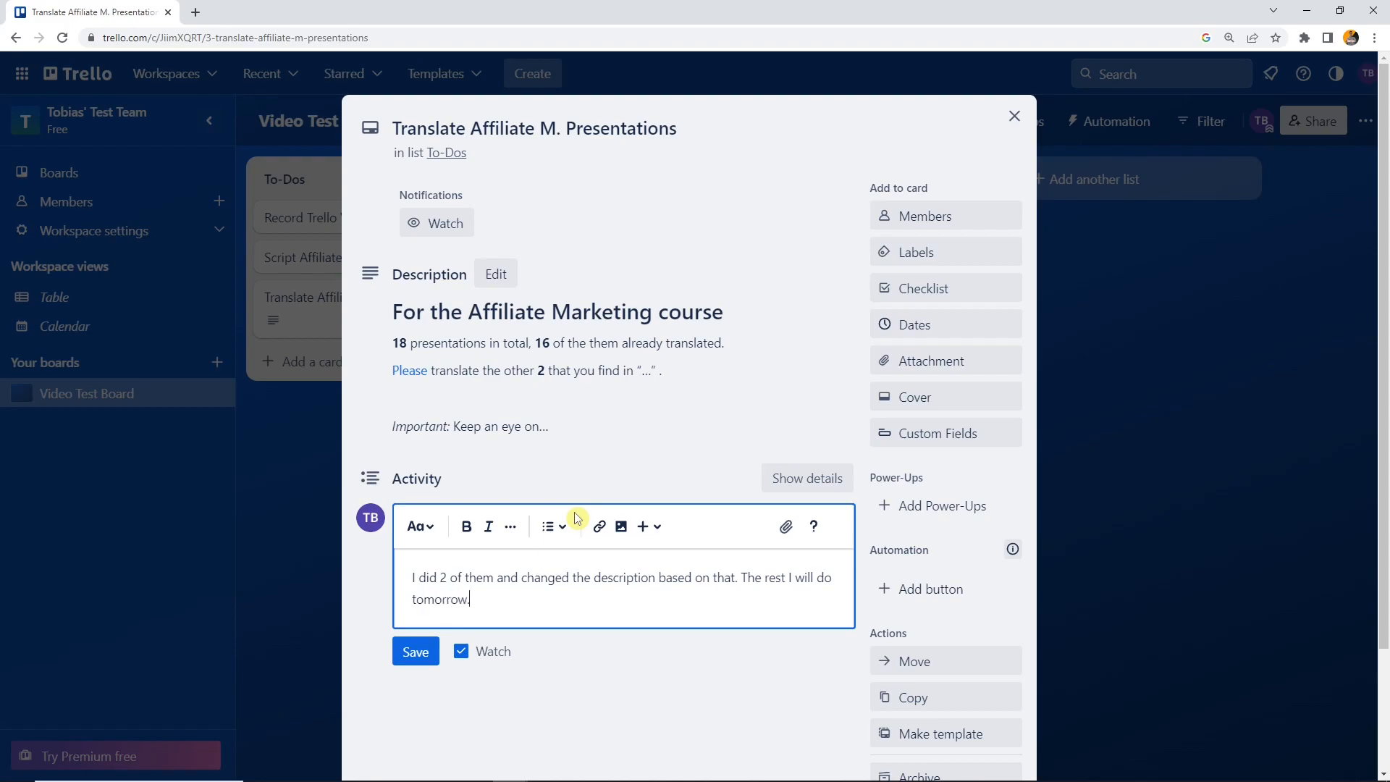
{"action": "left_click", "coordinate": [415, 652]}
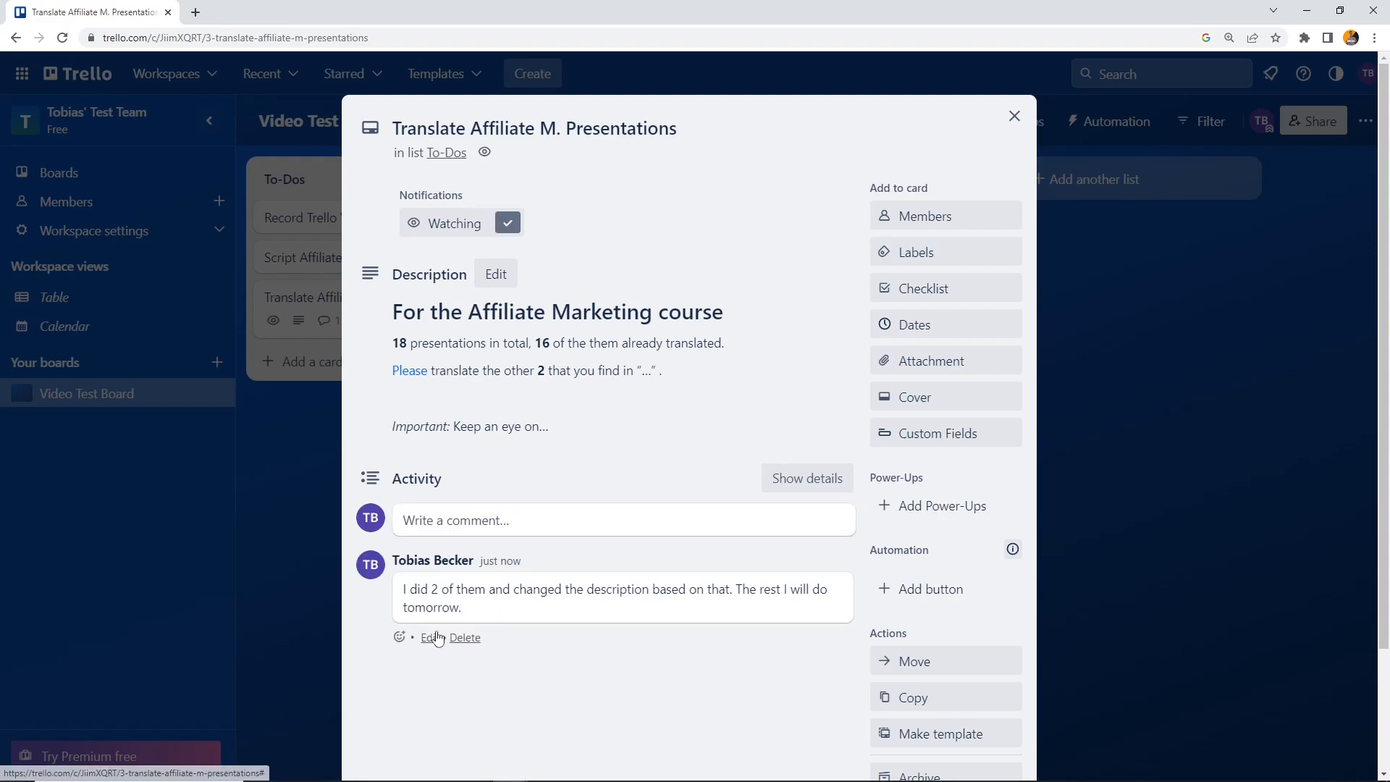